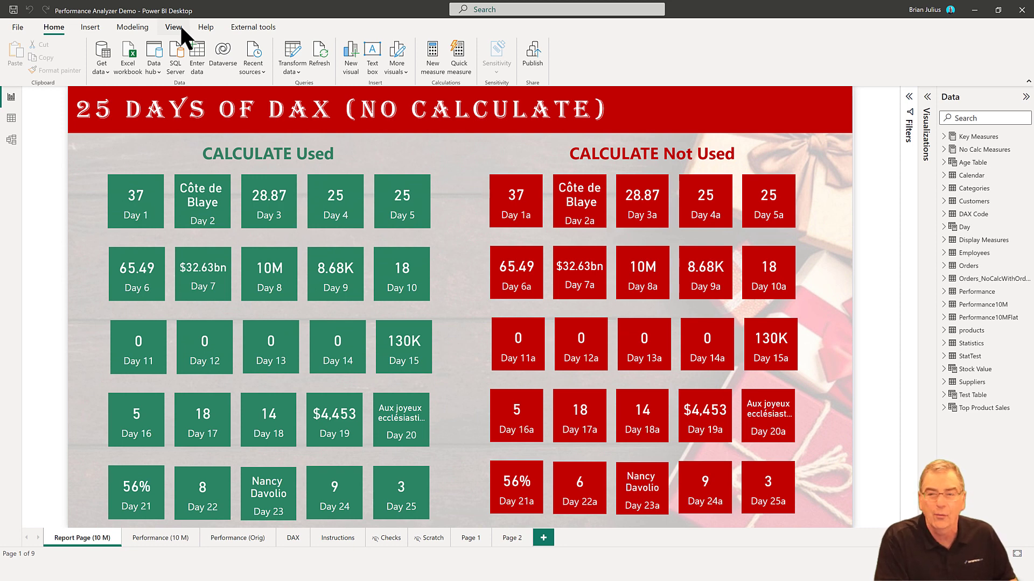
- Open the Performance analyzer pane, start a recording and clear its log
click(180, 24)
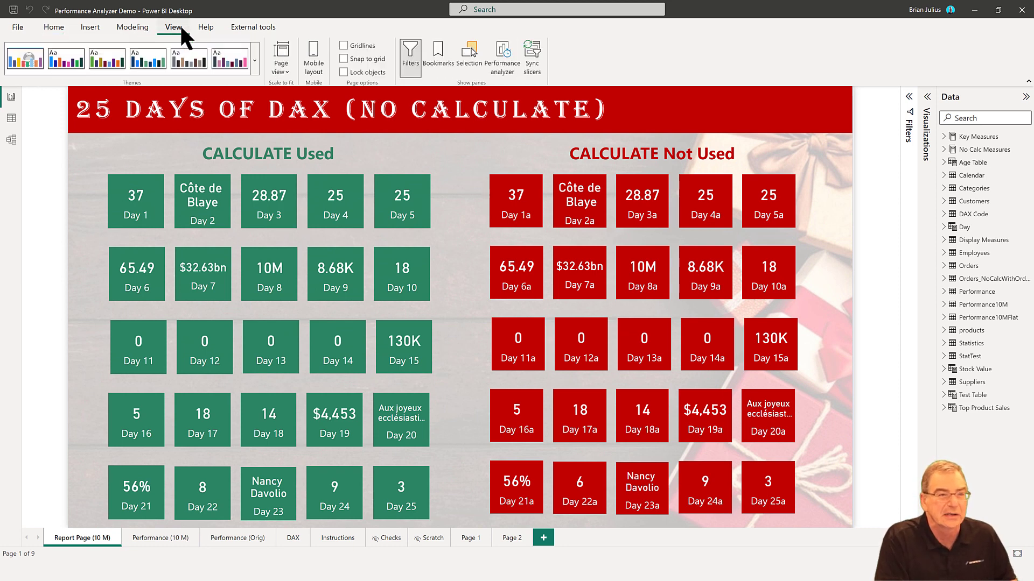
click(502, 46)
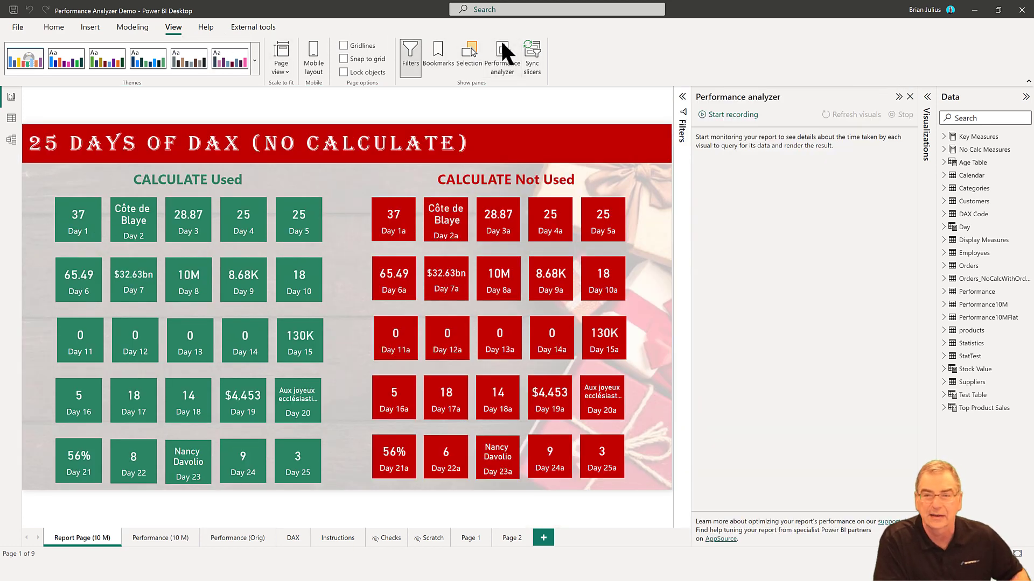
click(727, 116)
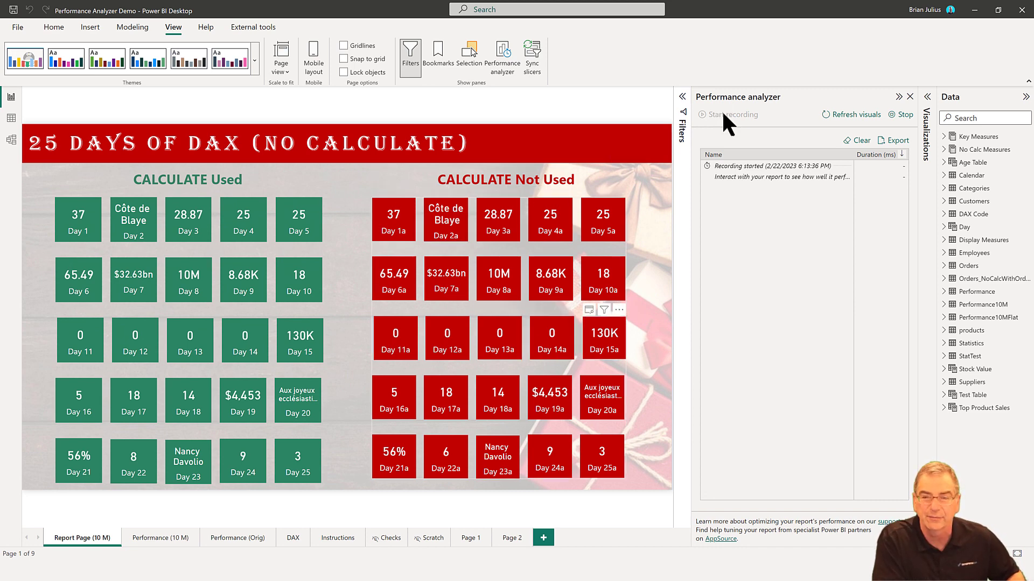
click(855, 141)
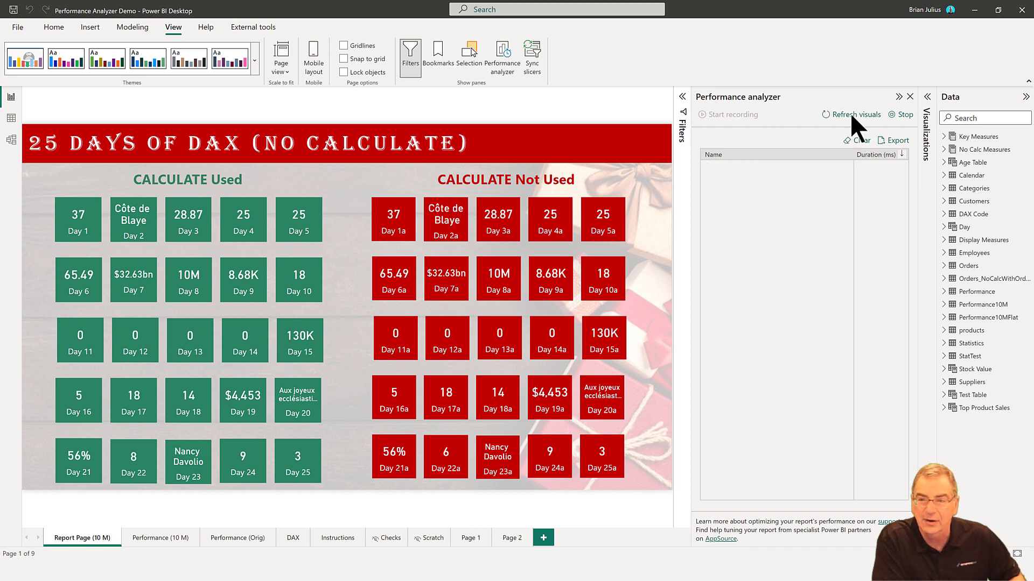
- Refresh all visuals and review the card durations, with Day 15a slowest at 22672 ms
click(851, 113)
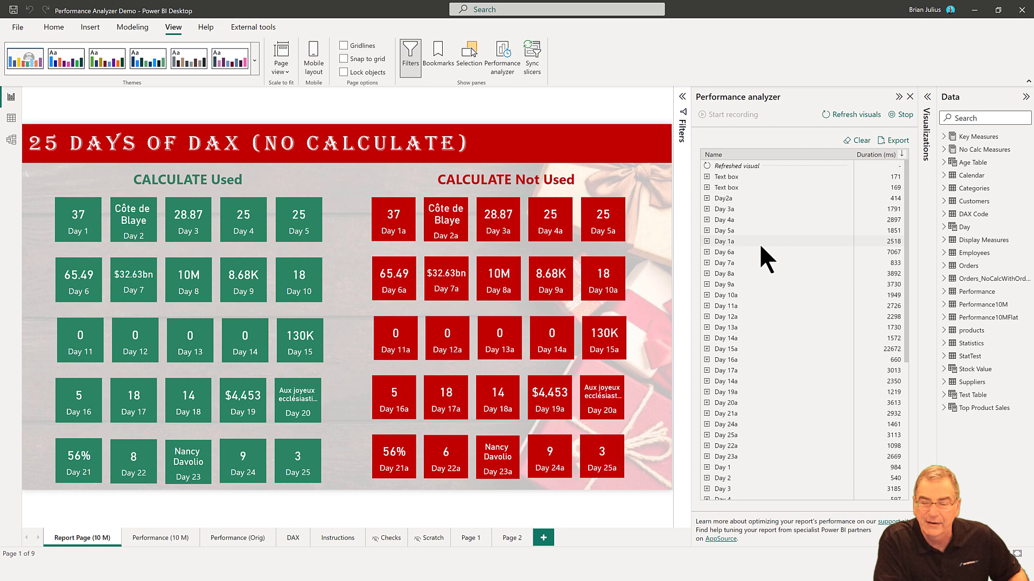
scroll(759, 243, down, 5)
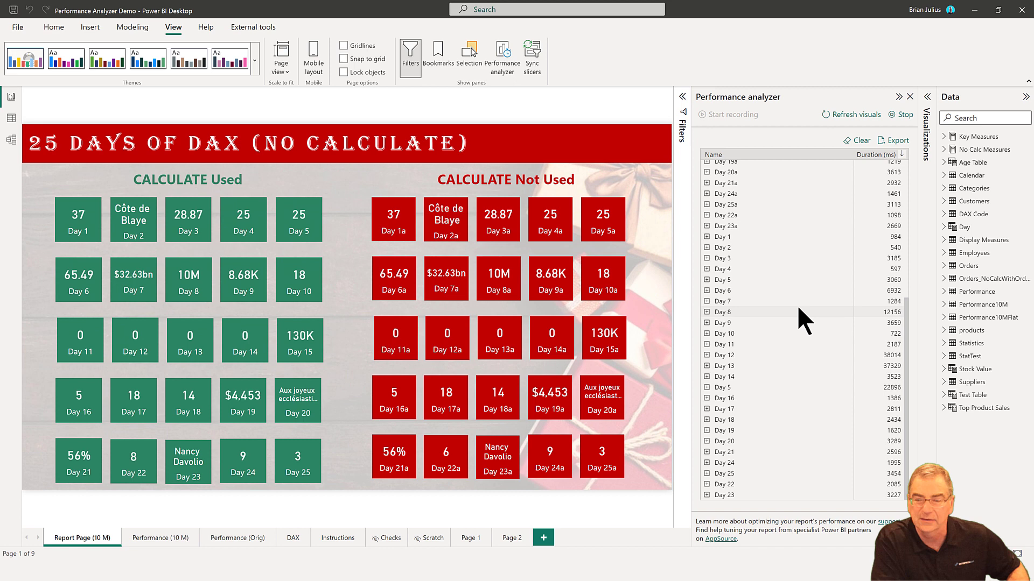
scroll(797, 305, up, 5)
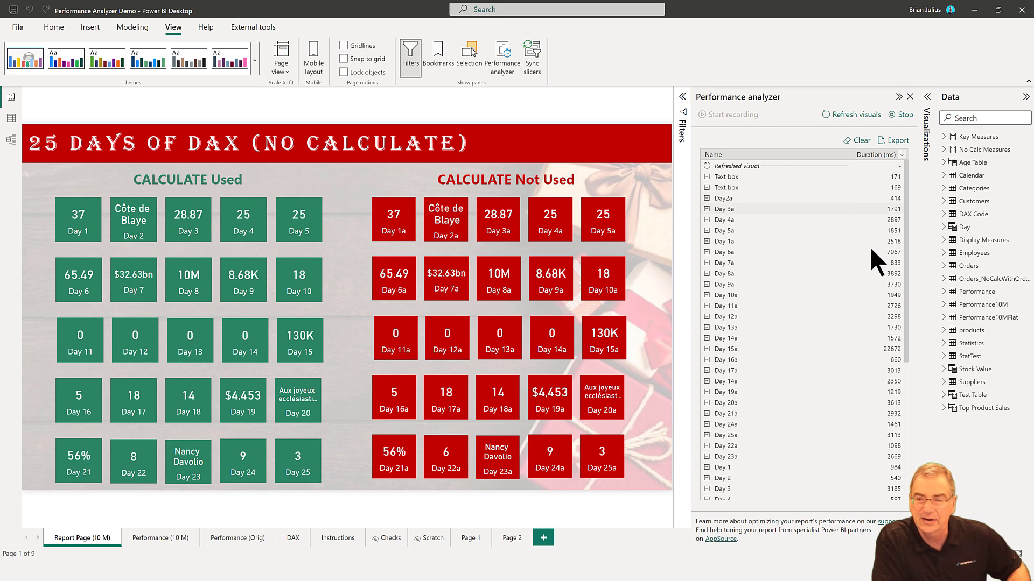
scroll(870, 247, down, 7)
scroll(870, 246, up, 7)
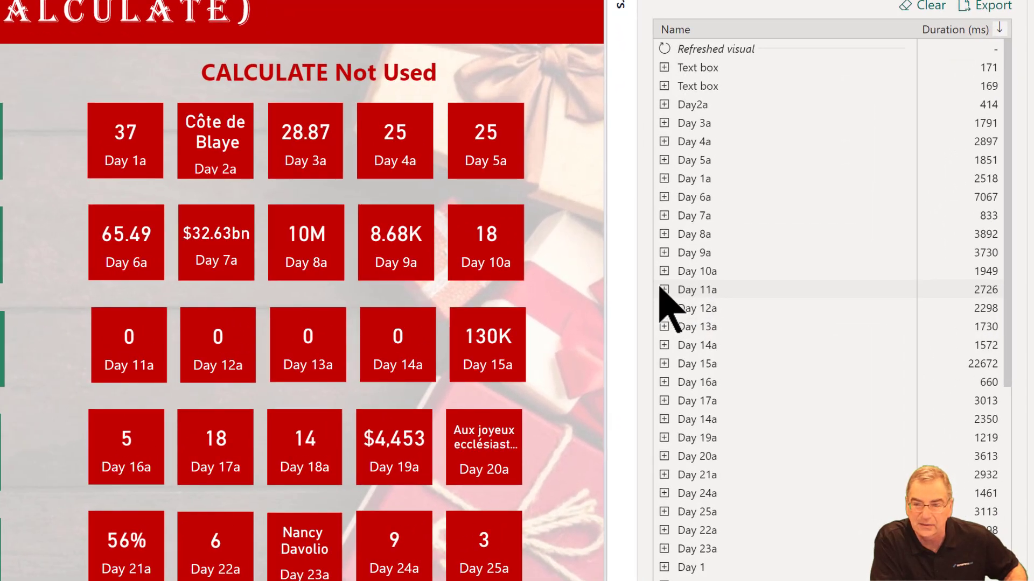
- Expand Day 11a to show DAX query 7, visual display 30 and other 2690 ms
click(660, 291)
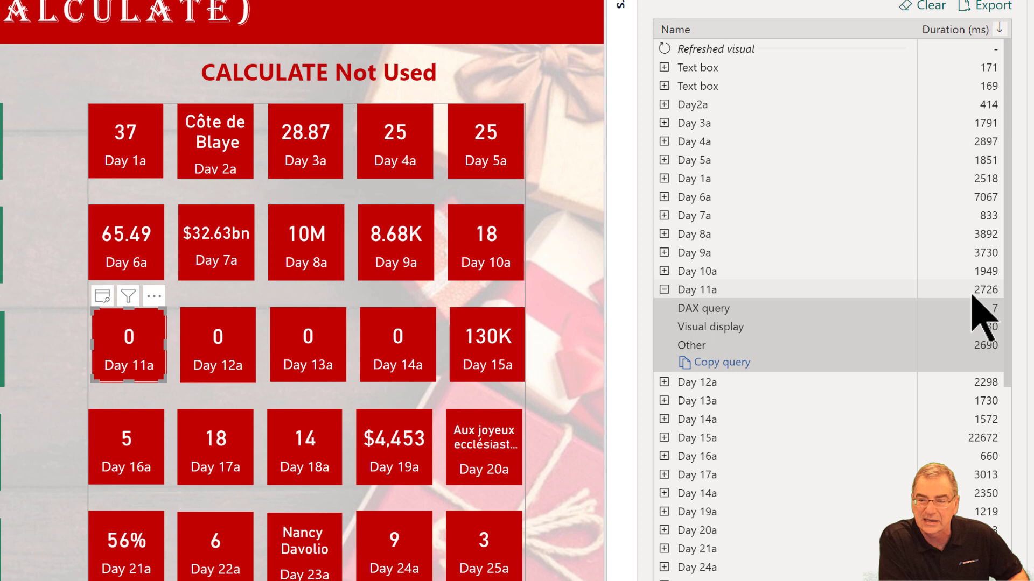
- Expand the Day 8a row to reveal its breakdown, including a 1217 ms DAX query
click(664, 390)
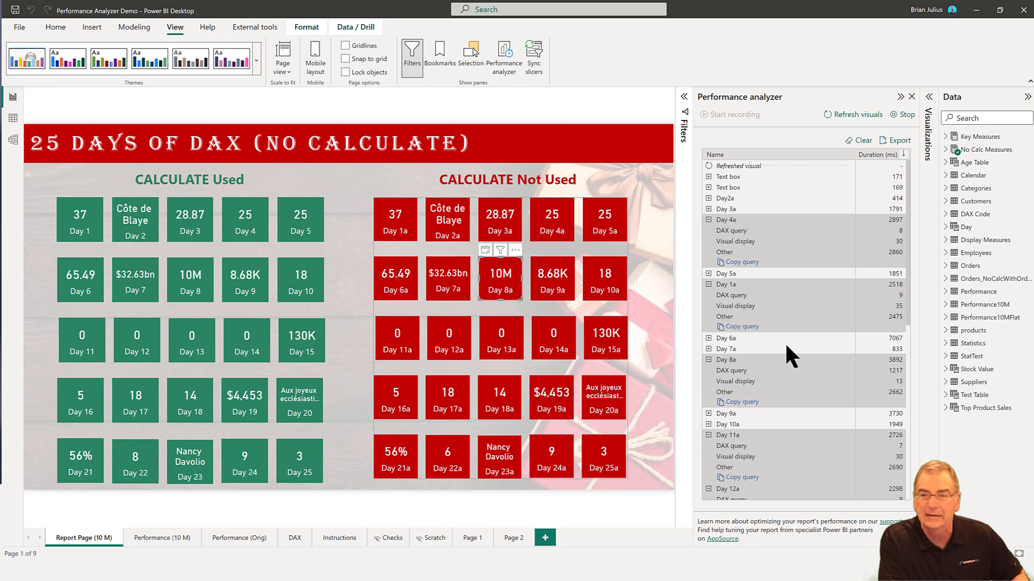
- Stop recording and export the timings as PowerBIPerformanceData.json in Performance Analyzer Basics
click(905, 114)
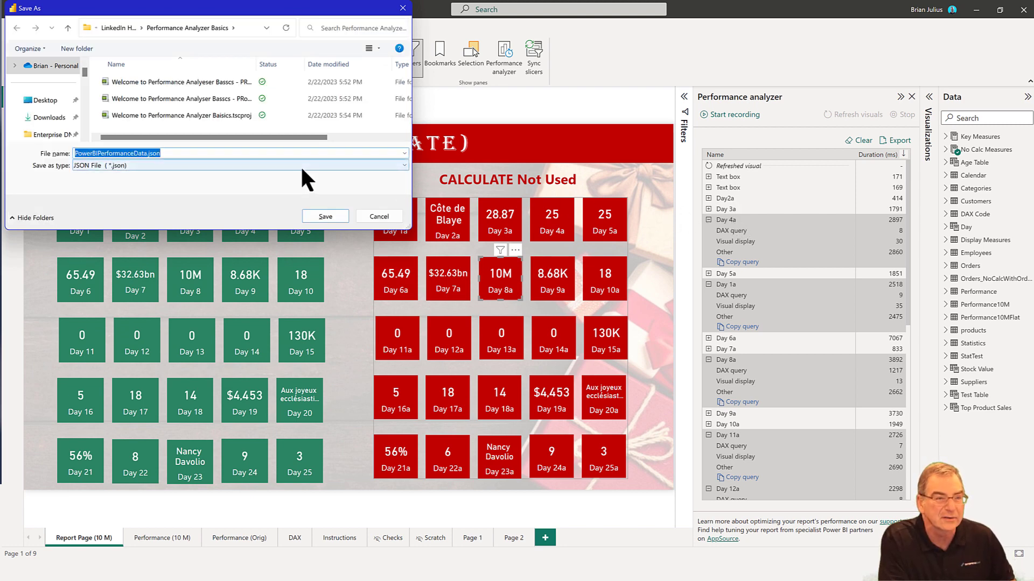
click(325, 216)
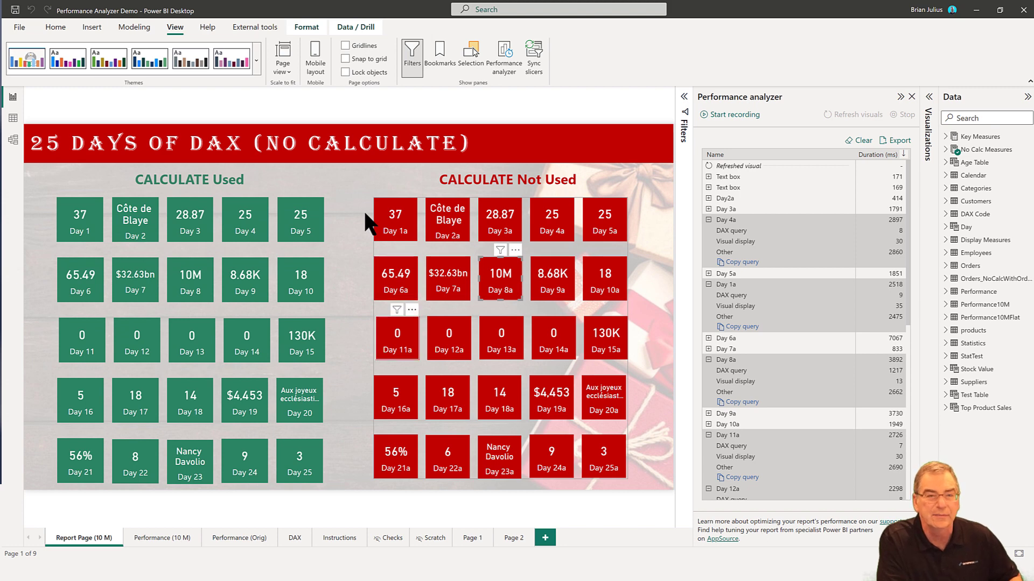
- Launch DAX Studio from External tools against the Performance Analyzer Demo model
click(278, 29)
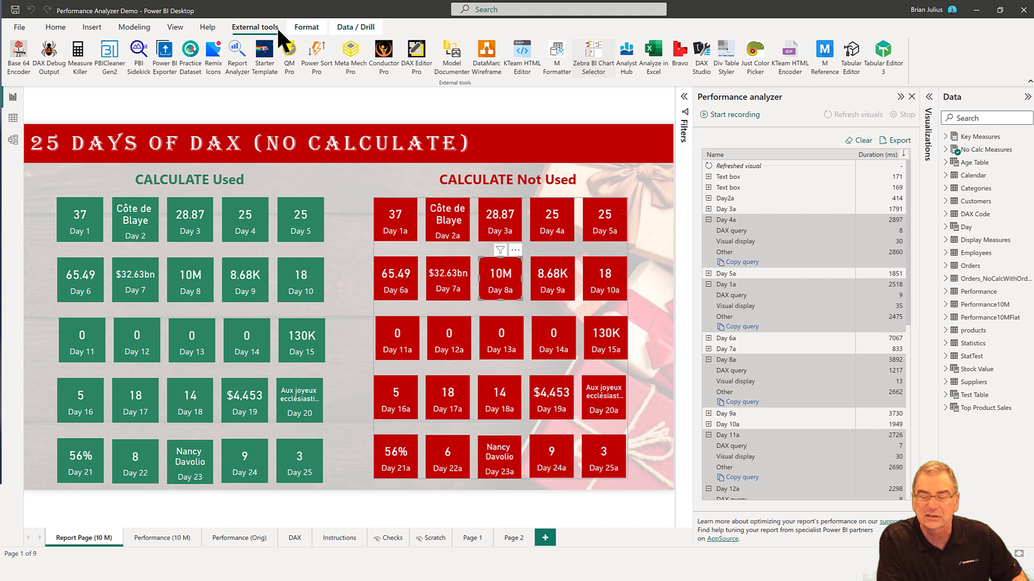
click(703, 44)
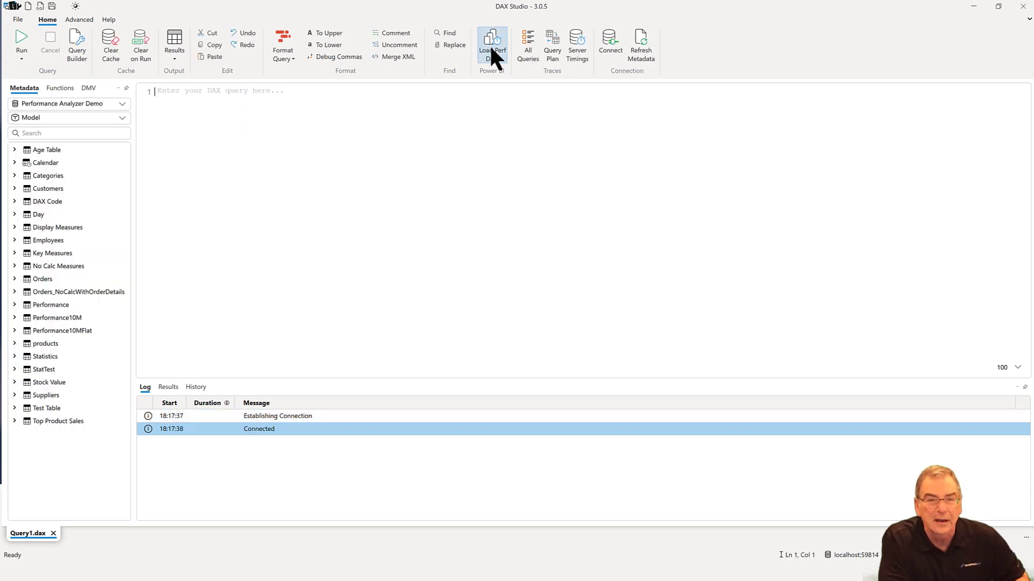
- Import PowerBIPerformanceData_10MFinal.json into DAX Studio's PBI Performance tab
click(490, 44)
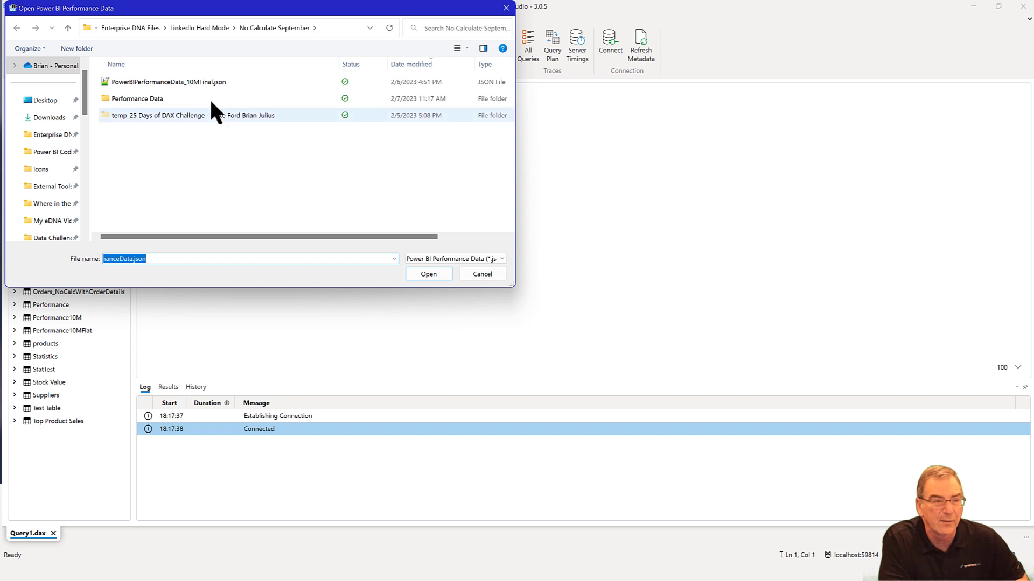
double_click(181, 81)
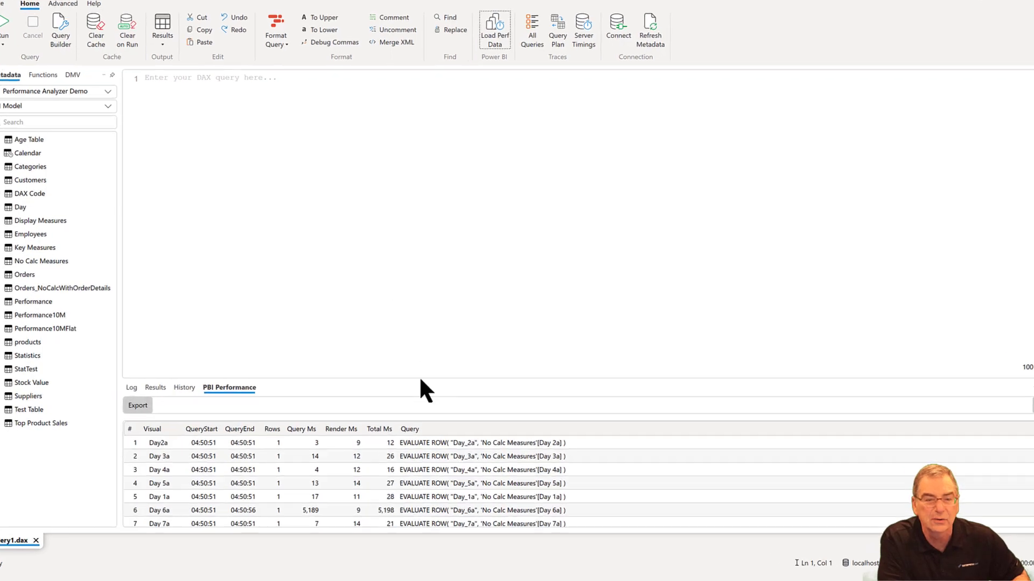
- Enlarge the PBI Performance grid and sort it by Render Ms descending, Day 19a first
drag(422, 380, 388, 73)
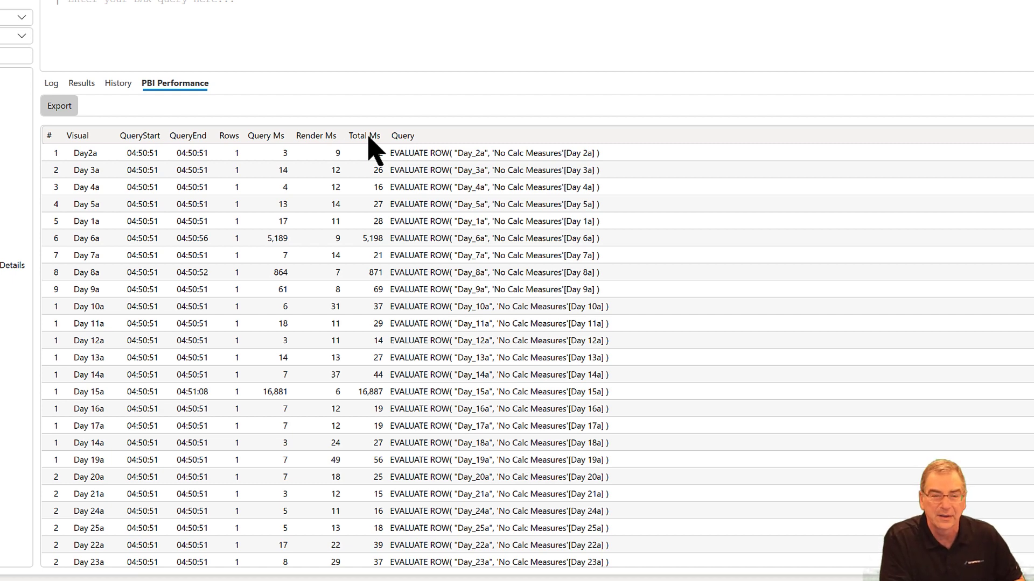
click(266, 139)
click(266, 139)
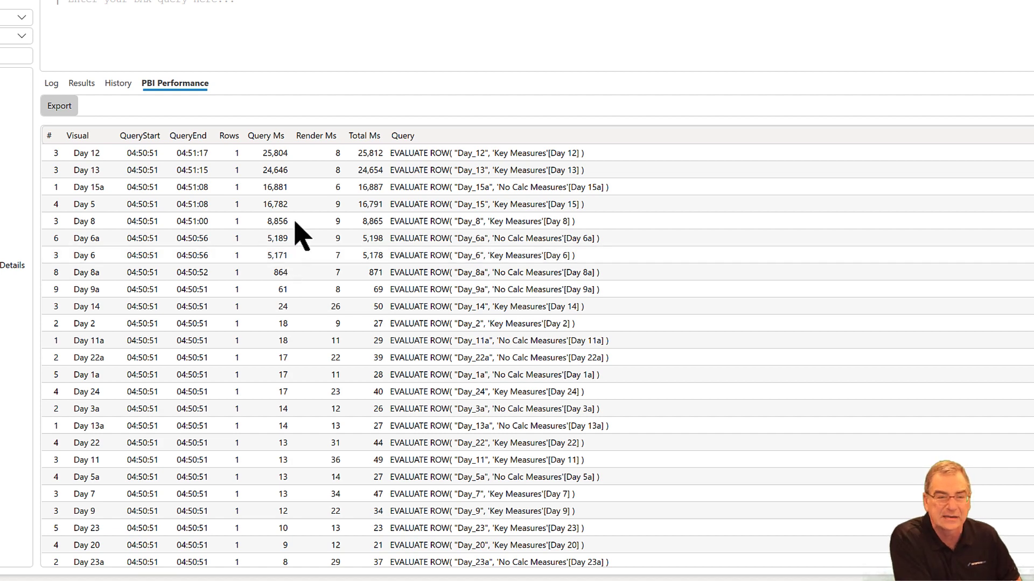
click(321, 137)
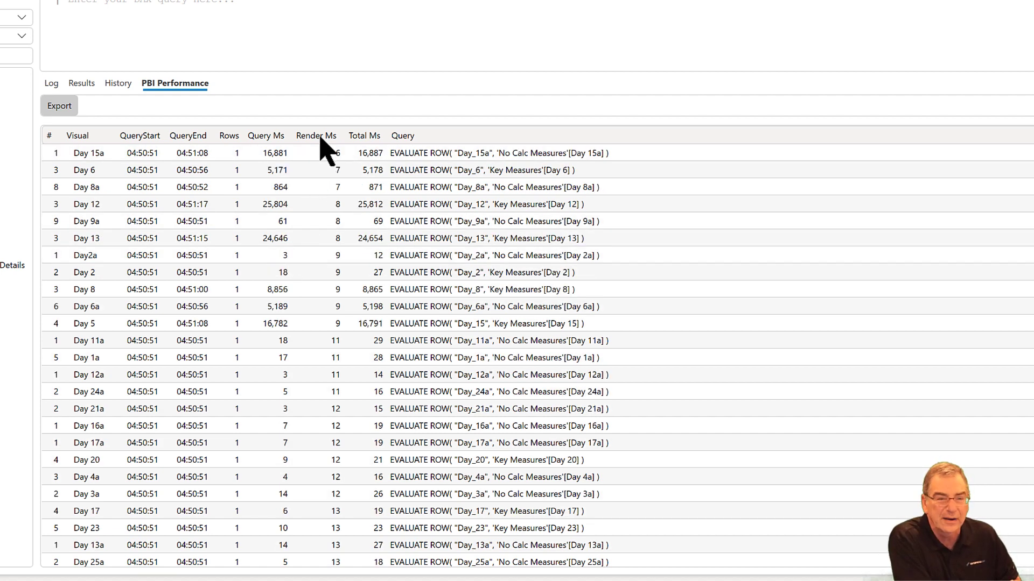
click(320, 137)
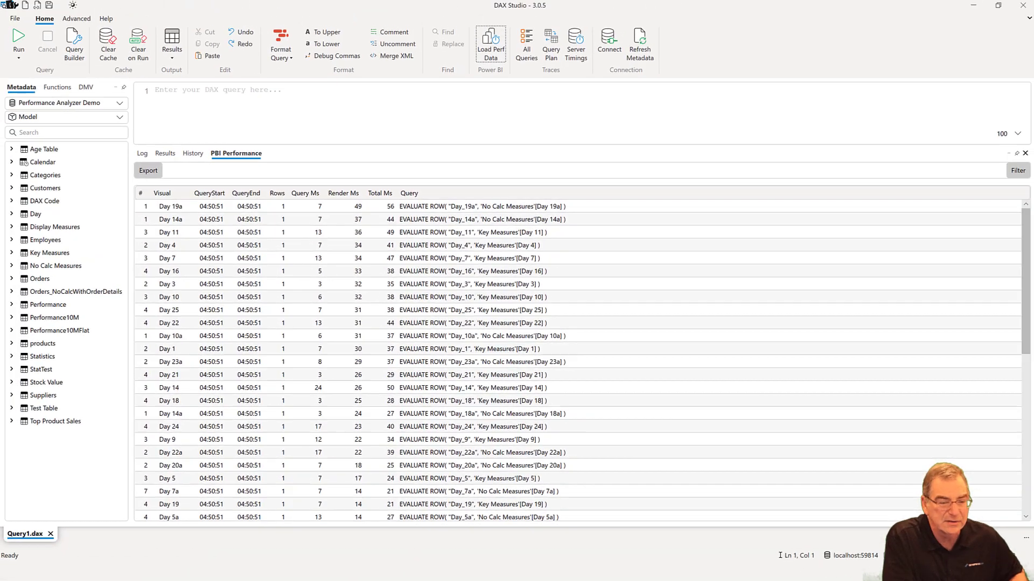
- Open and dismiss the Start menu, then switch back to Power BI Desktop
mouse_move(232, 579)
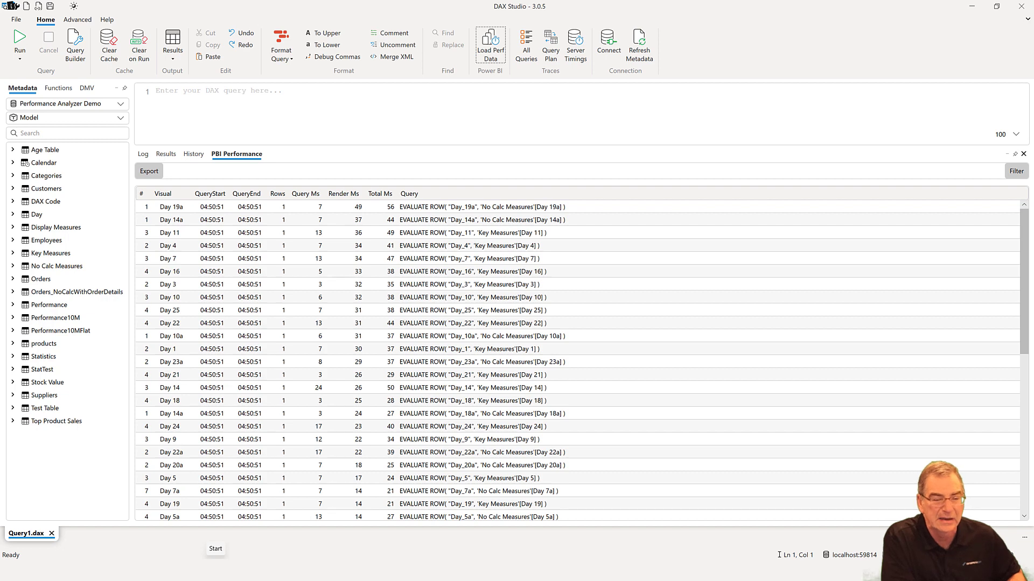
click(216, 578)
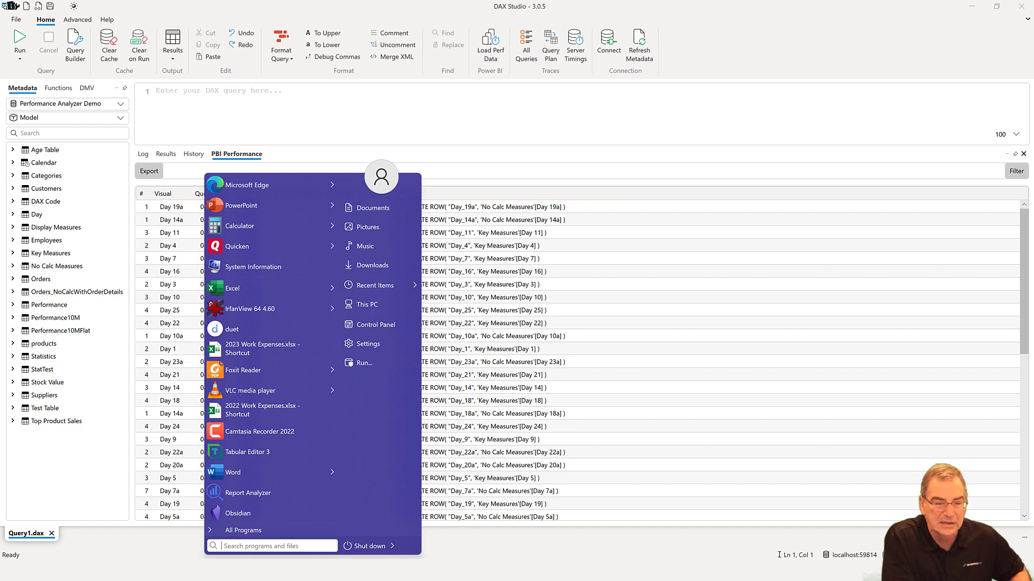
key(Escape)
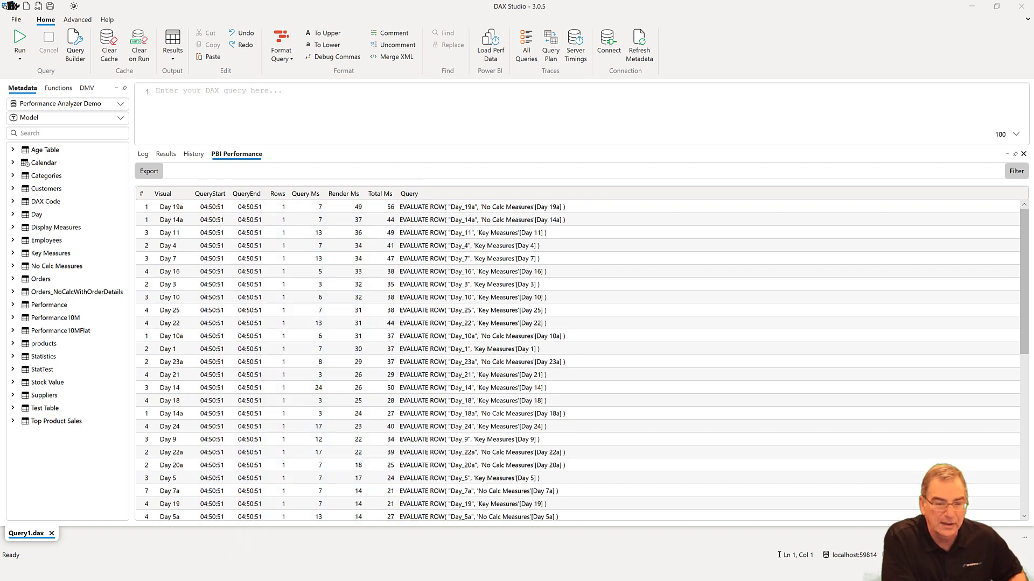
key(alt+Tab)
key(alt+Tab)
key(alt+Tab)
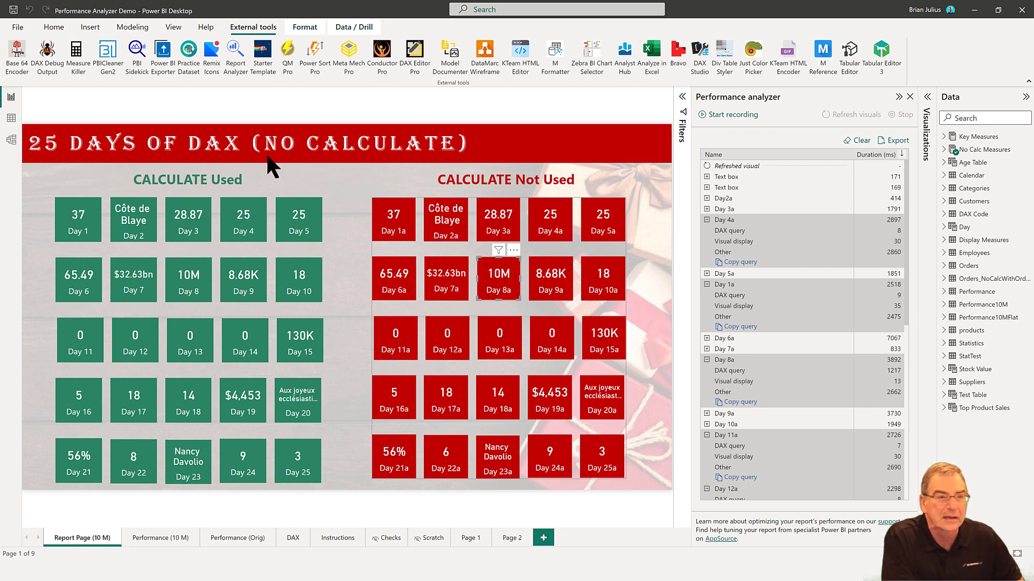
- Launch Report Analyzer and choose to analyze a folder of reports
click(234, 65)
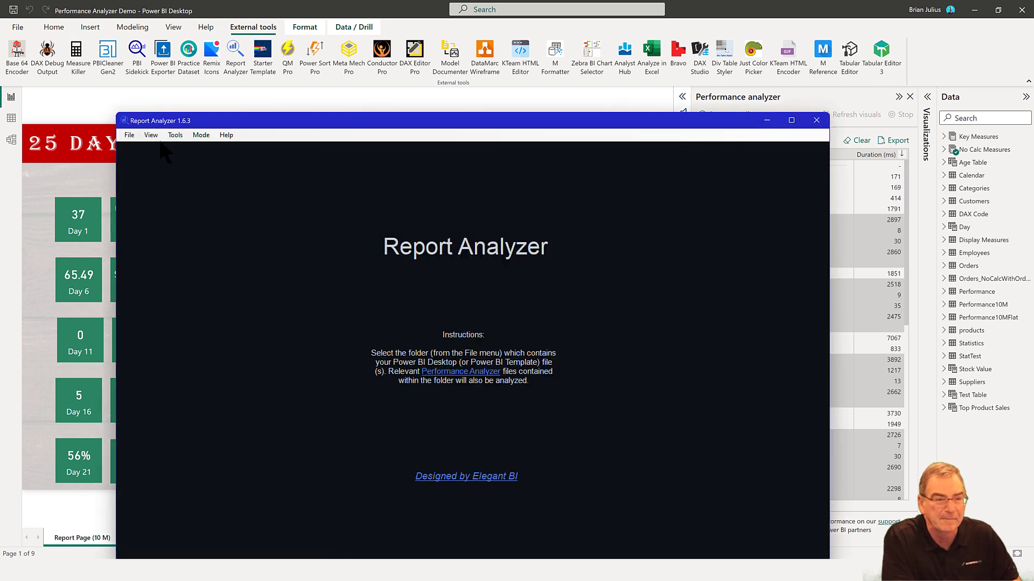
click(129, 135)
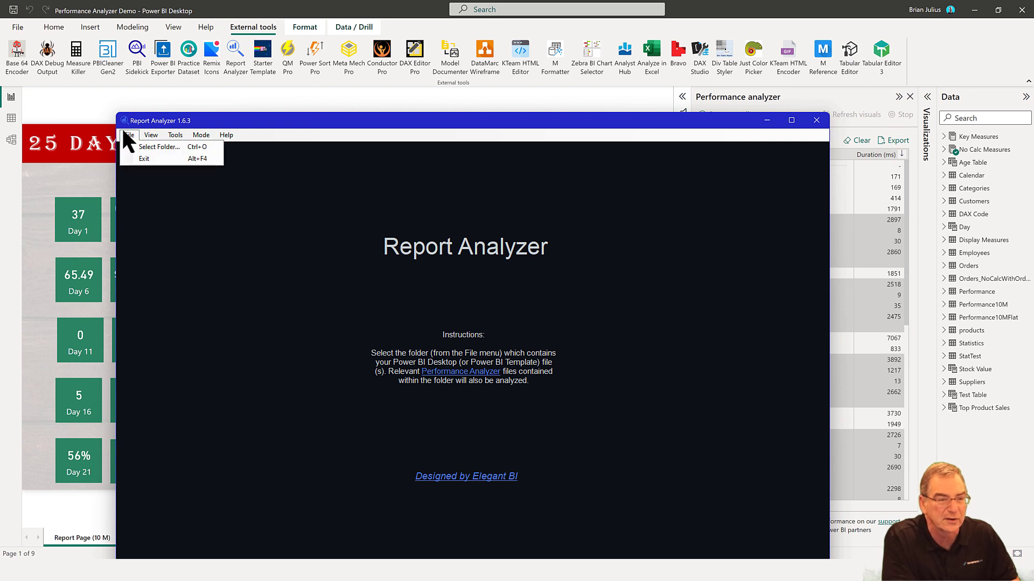
click(129, 135)
click(123, 134)
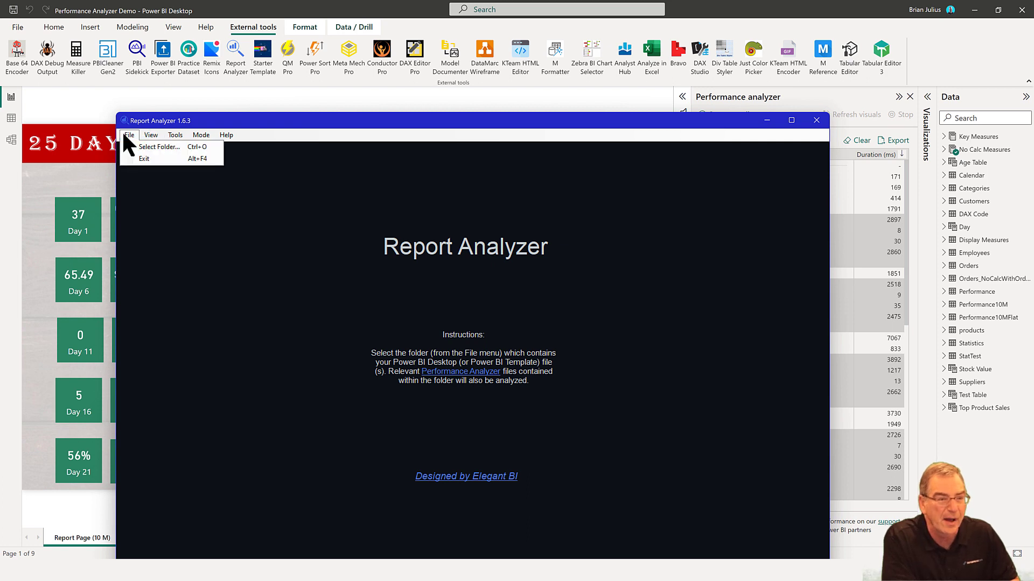
click(124, 135)
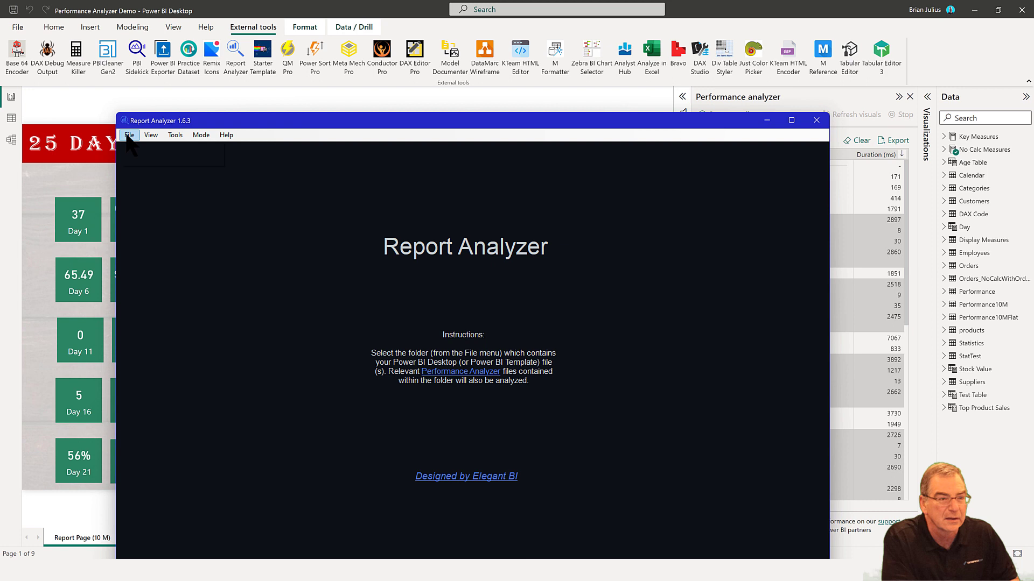
click(128, 137)
click(143, 151)
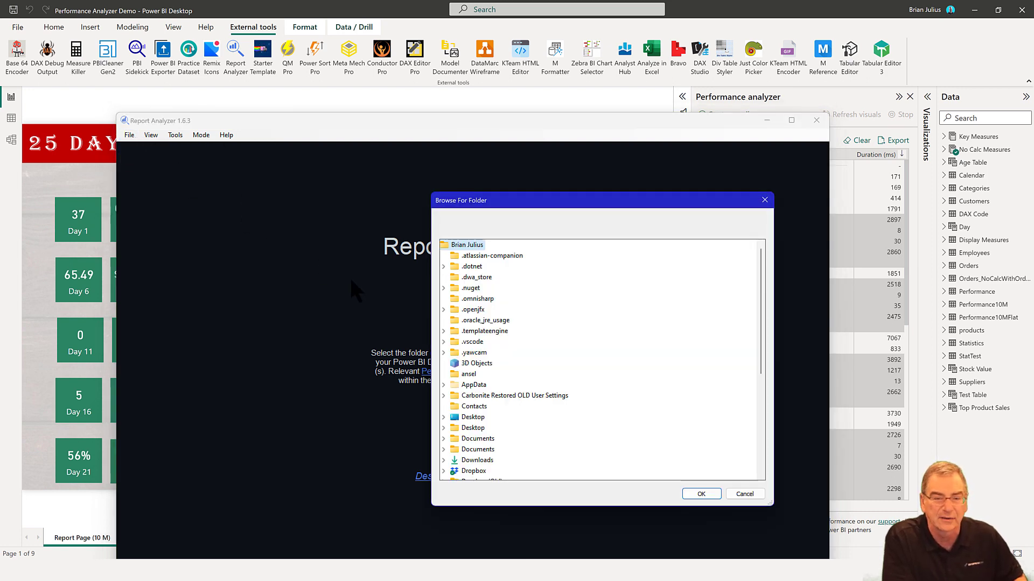
- Select and load the Performance Analyzer Basics folder
scroll(447, 311, down, 6)
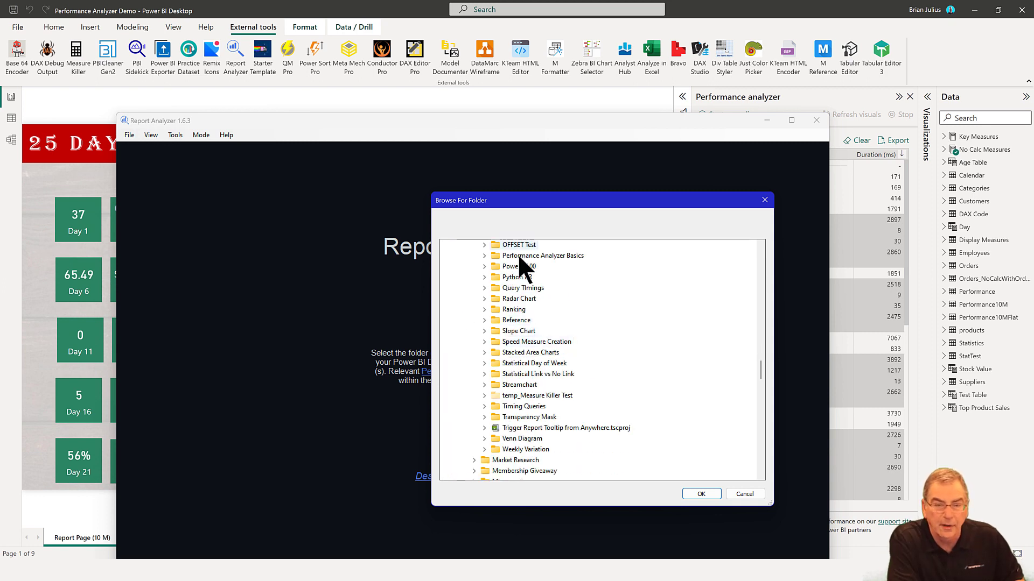
double_click(522, 250)
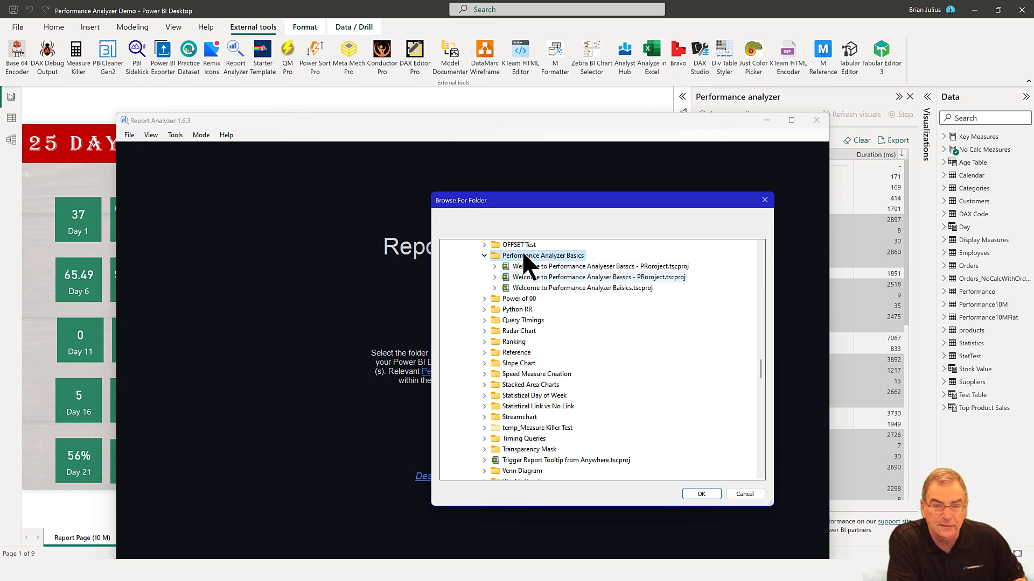
click(700, 494)
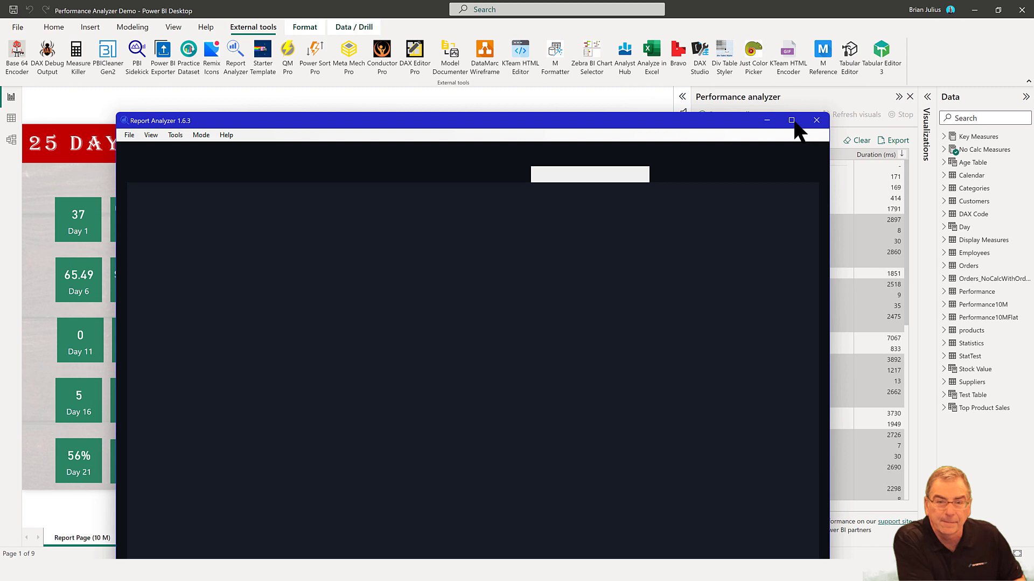
- Maximize Report Analyzer and read the tooltips of the Report Page (10 M) cards
click(792, 120)
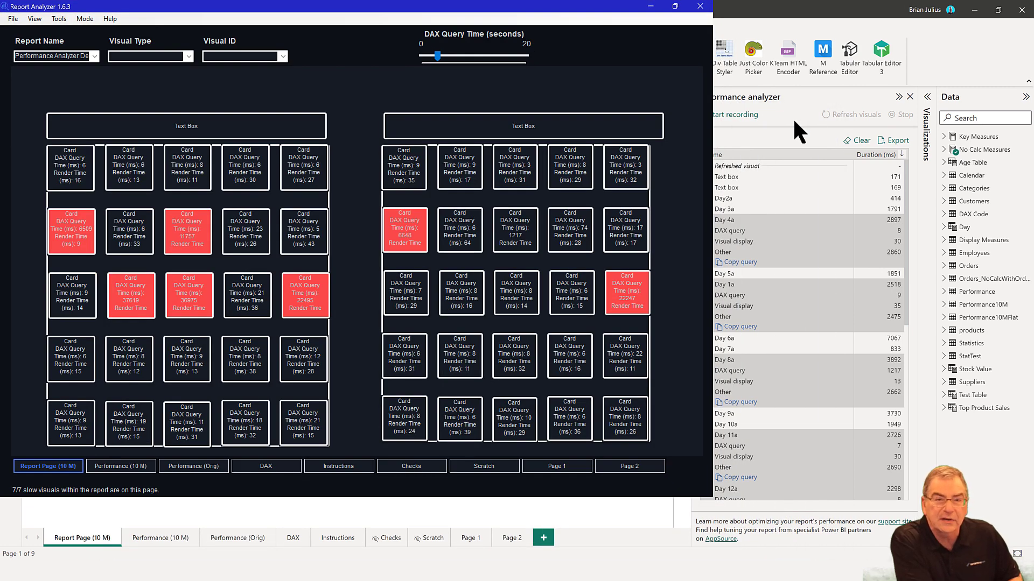
mouse_move(614, 127)
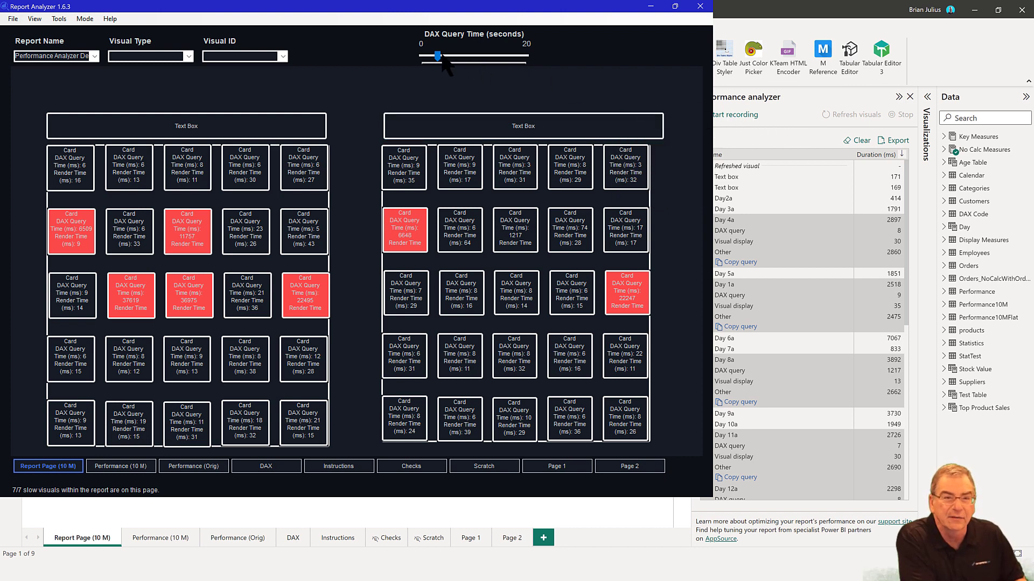
mouse_move(441, 56)
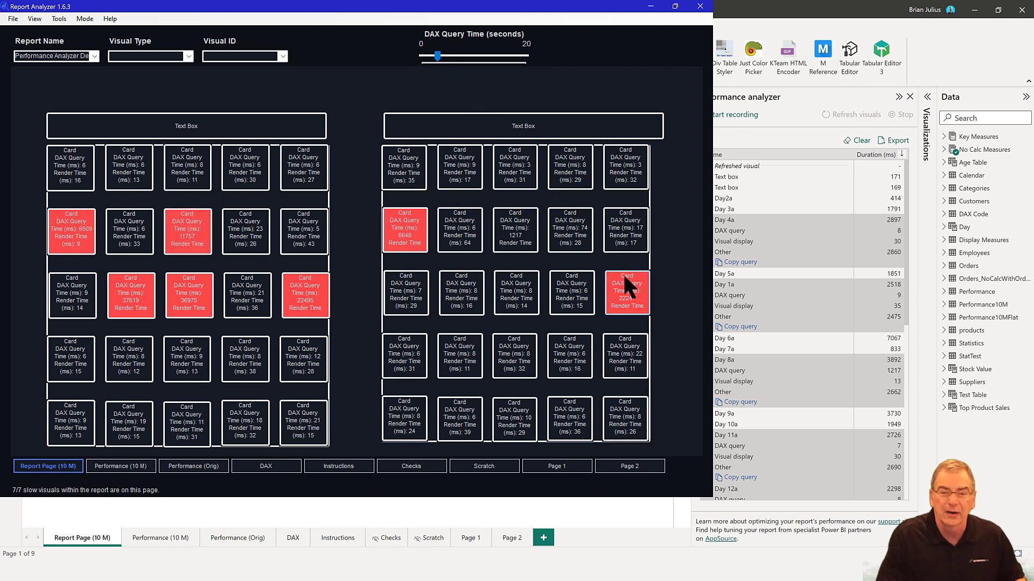
mouse_move(624, 278)
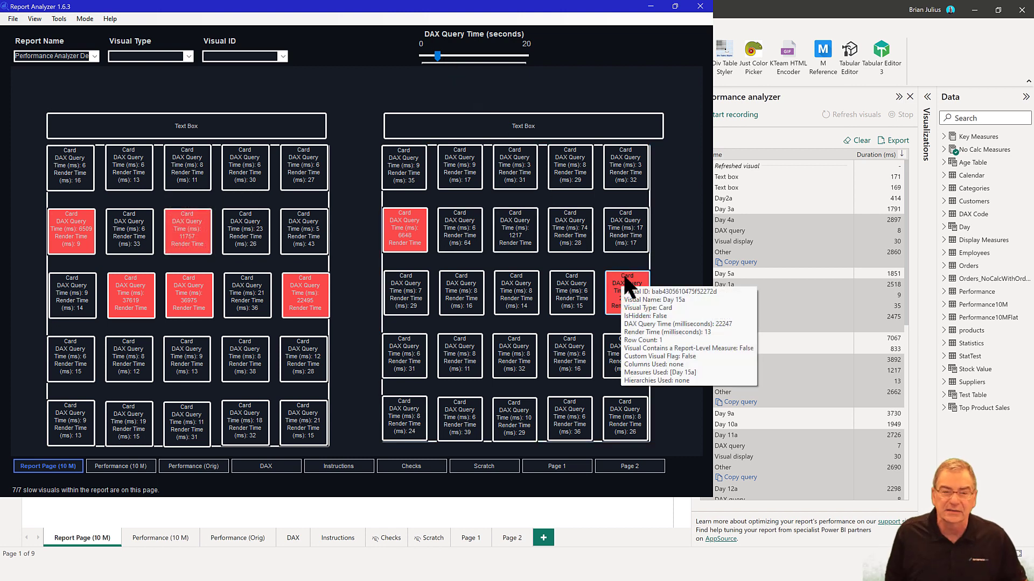
- Copy the red Day 6a card's metadata to the clipboard and dismiss the confirmation
click(404, 227)
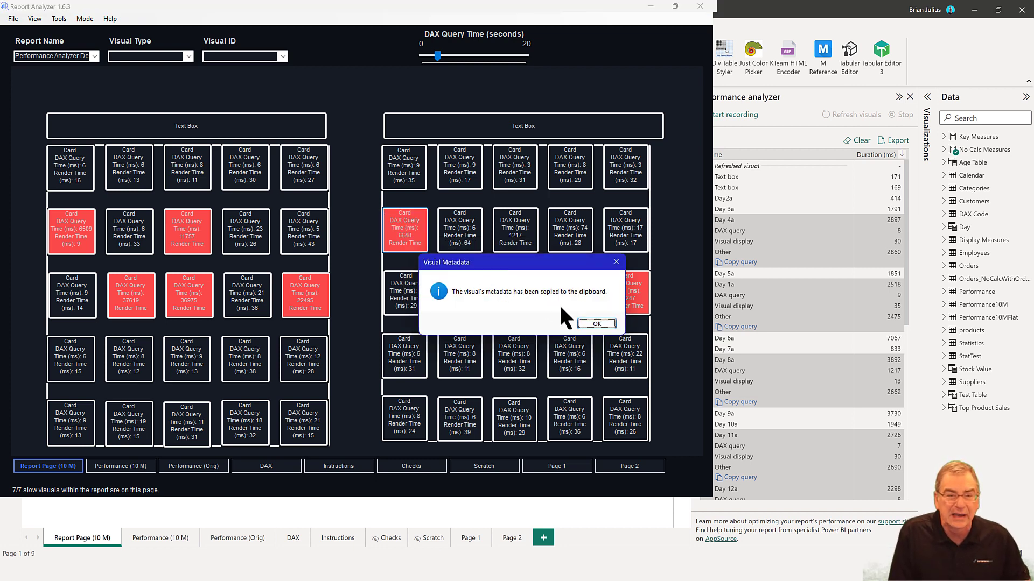
click(595, 323)
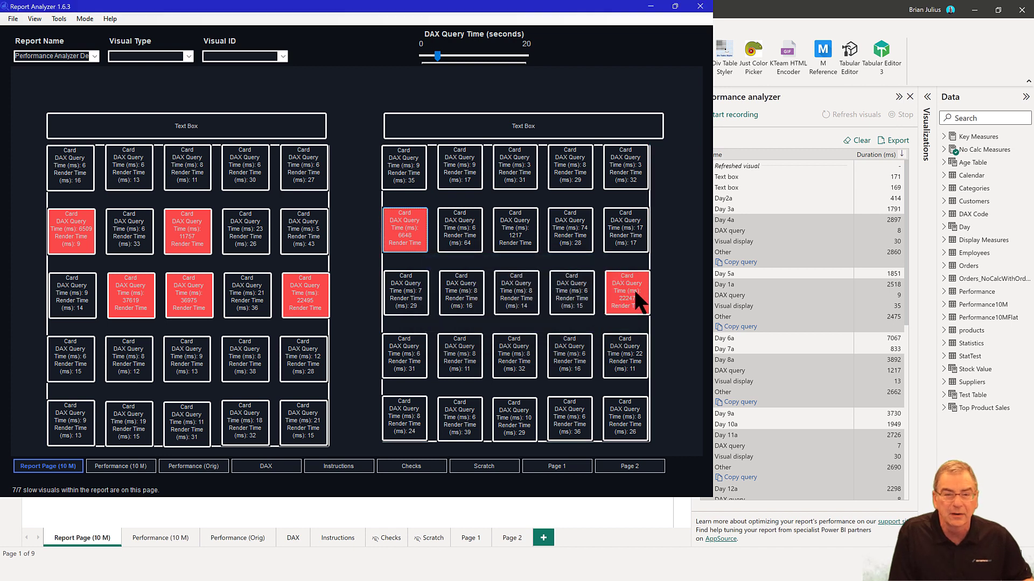
mouse_move(635, 293)
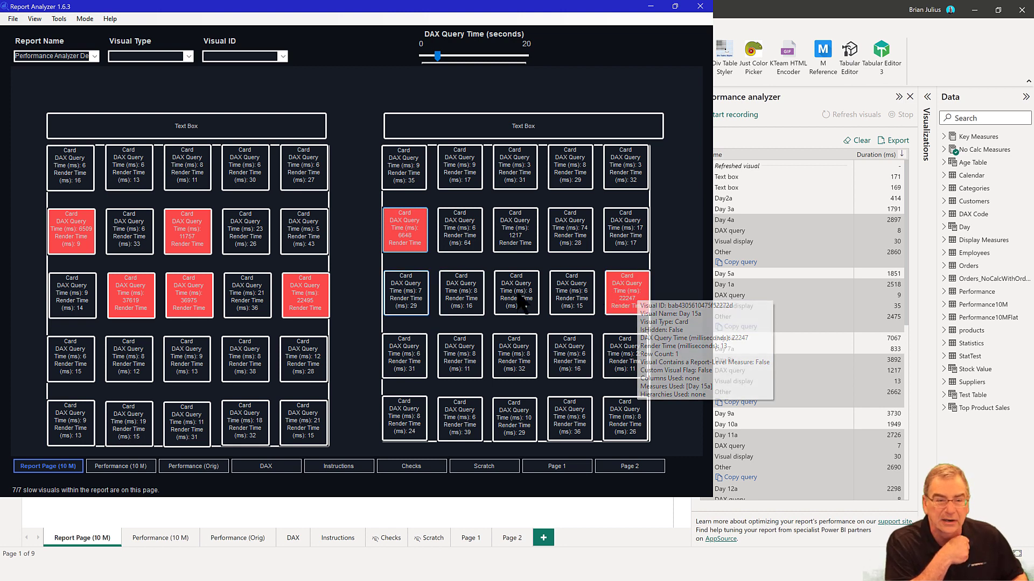
mouse_move(314, 293)
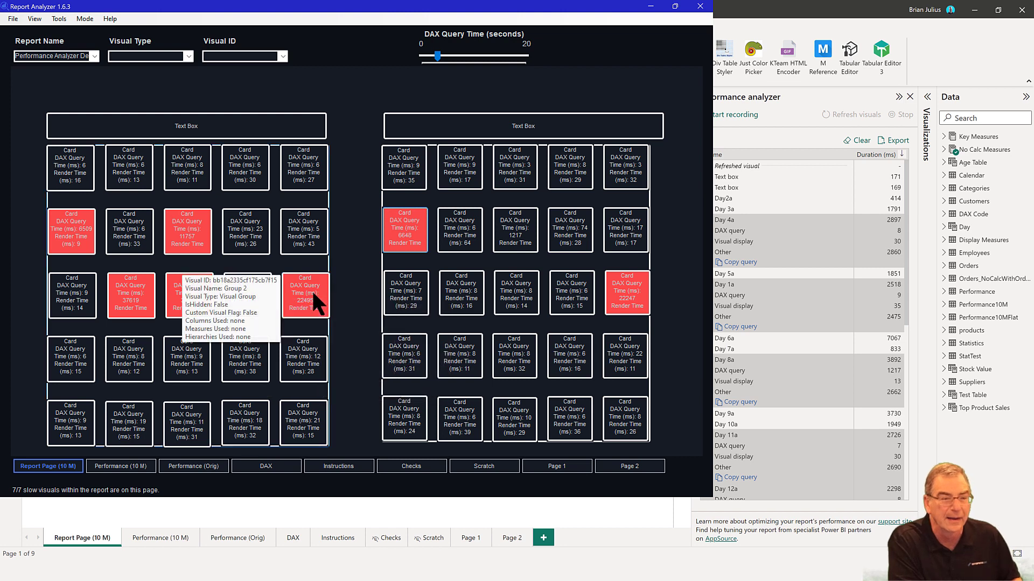
- Raise the DAX Query Time highlight threshold from 8.6 to about 13.4 seconds
mouse_move(440, 59)
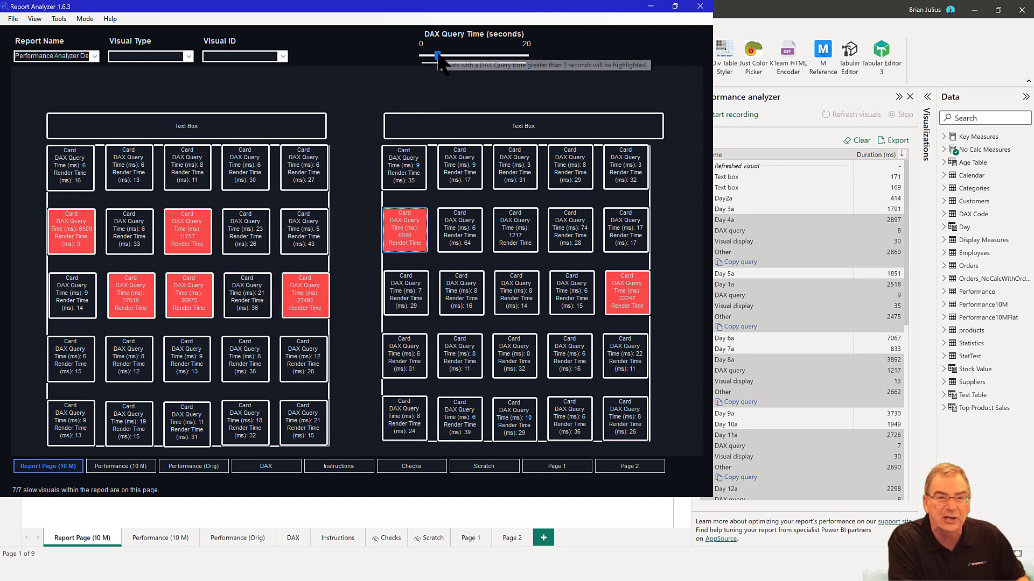
drag(438, 56, 478, 57)
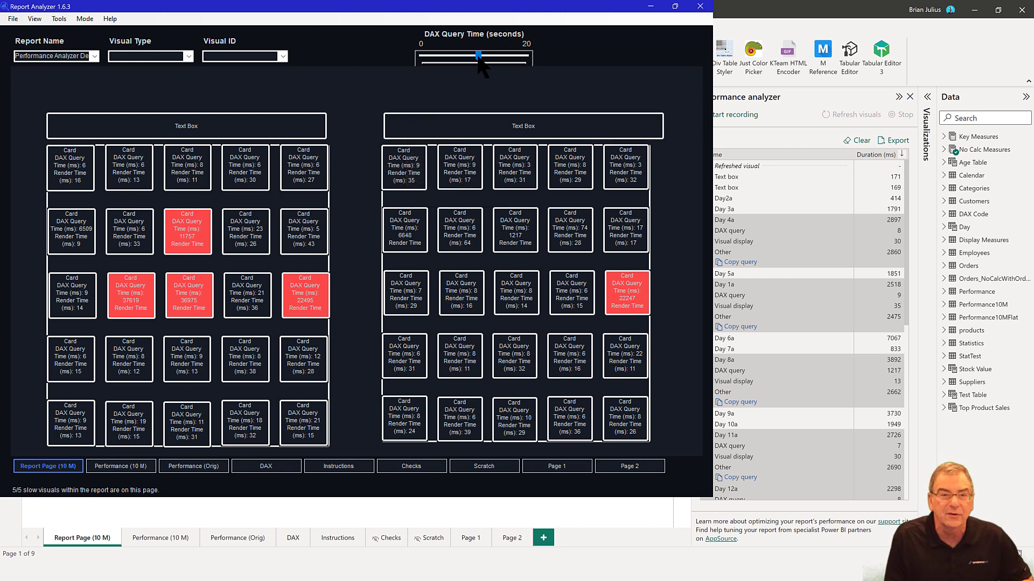
drag(478, 57, 493, 57)
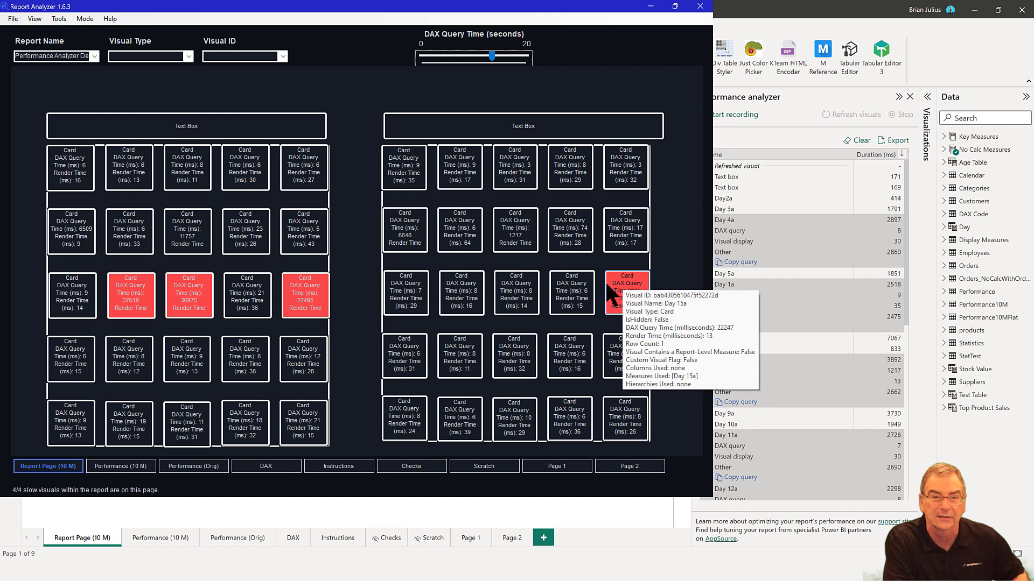
- Copy the slow Day 15a card's metadata to the clipboard and dismiss the confirmation
click(289, 286)
double_click(289, 285)
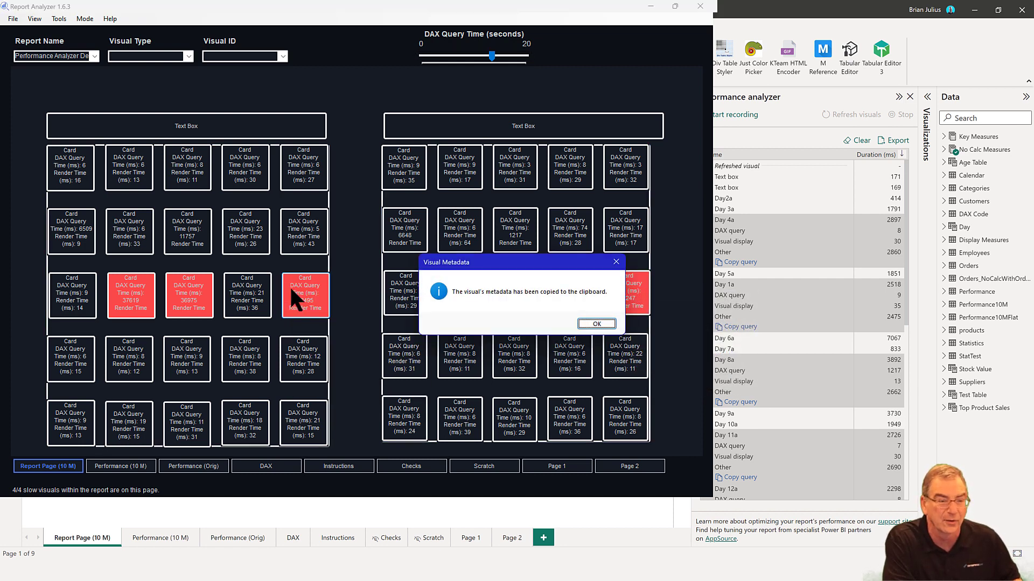
click(596, 323)
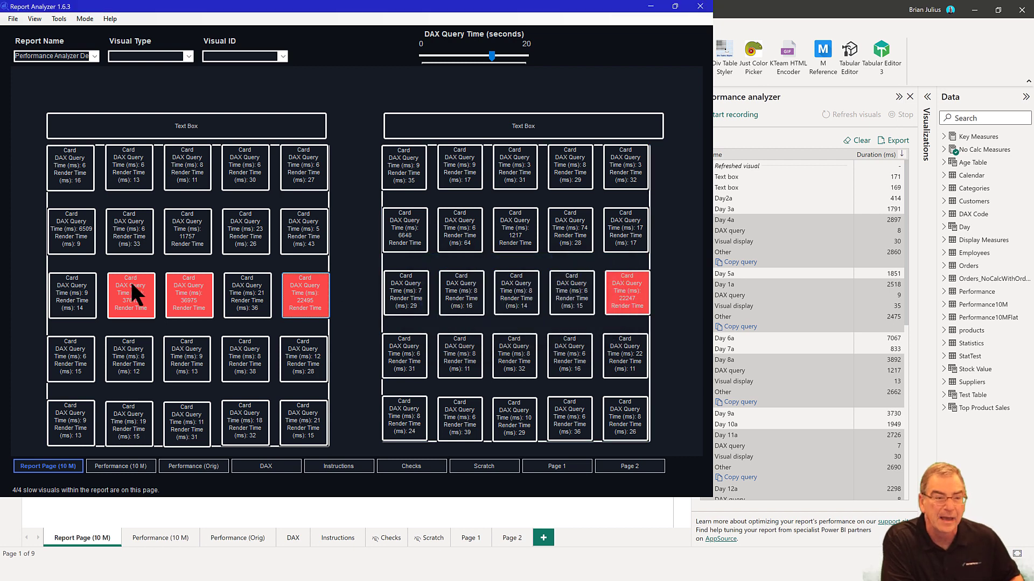
mouse_move(131, 286)
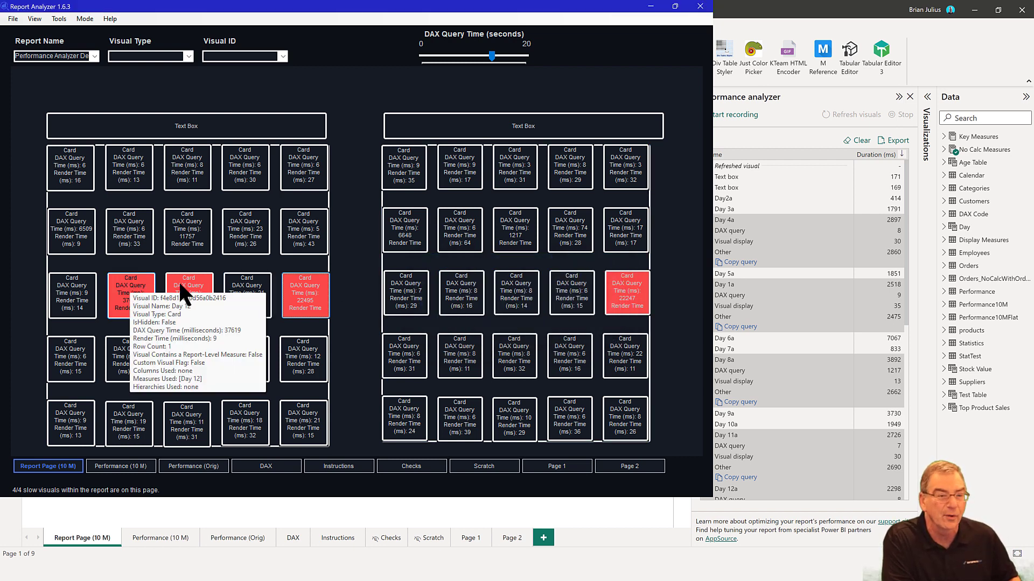
mouse_move(184, 285)
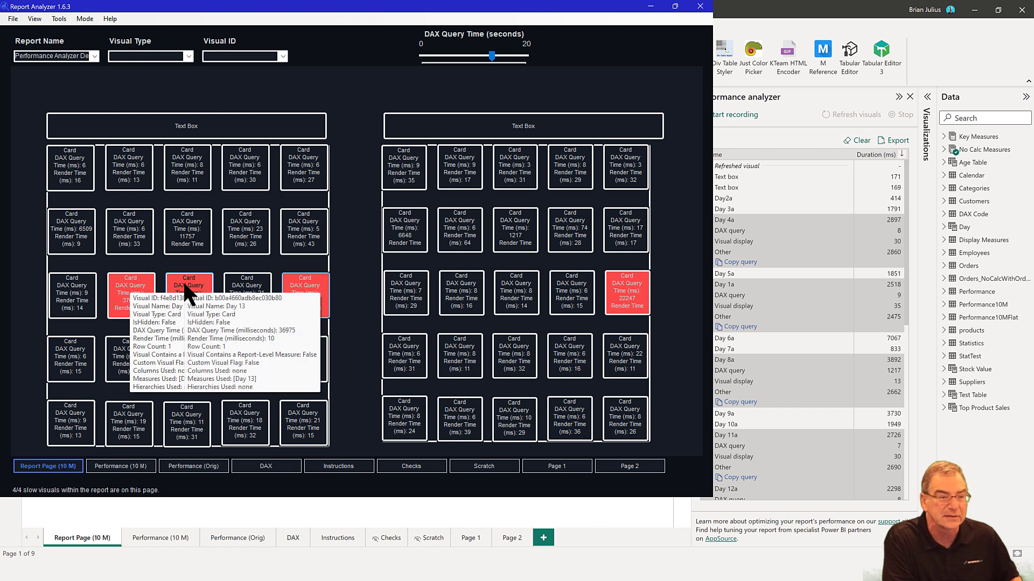
- Show Tools > View Recommendations and expand unused custom visuals, Show items with no data, and visible visuals
click(58, 18)
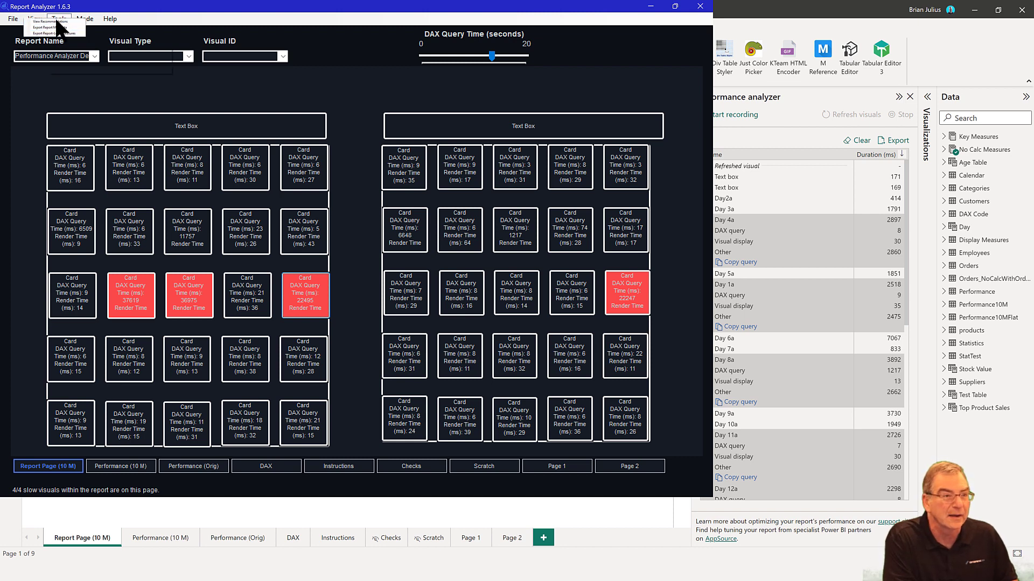
click(56, 26)
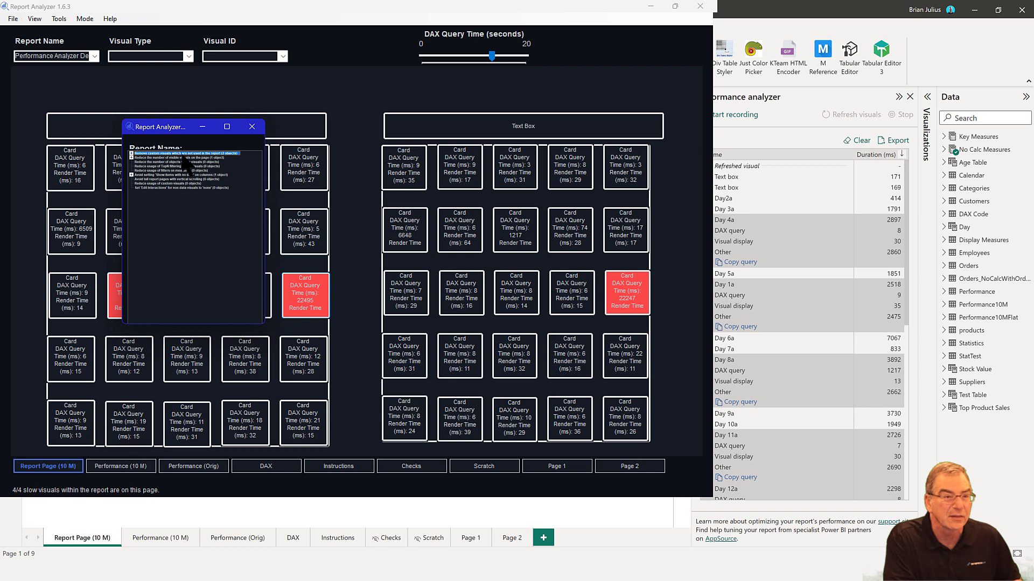
click(131, 153)
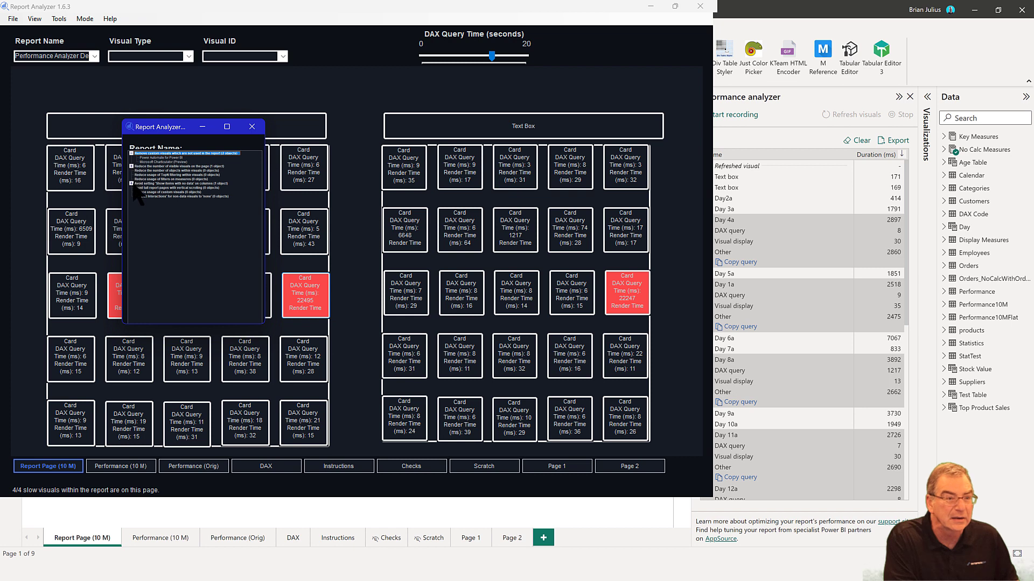
click(132, 183)
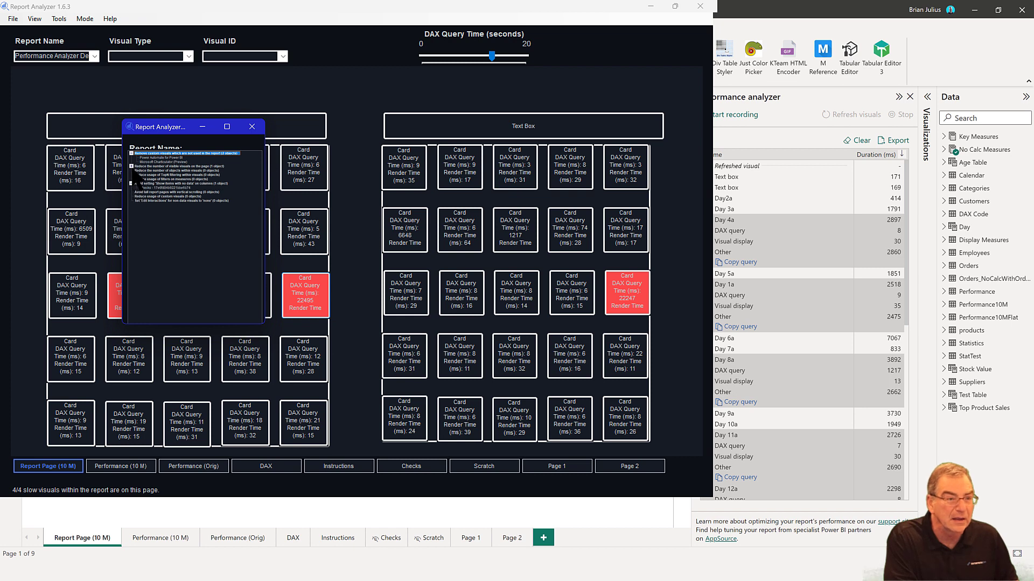
click(131, 166)
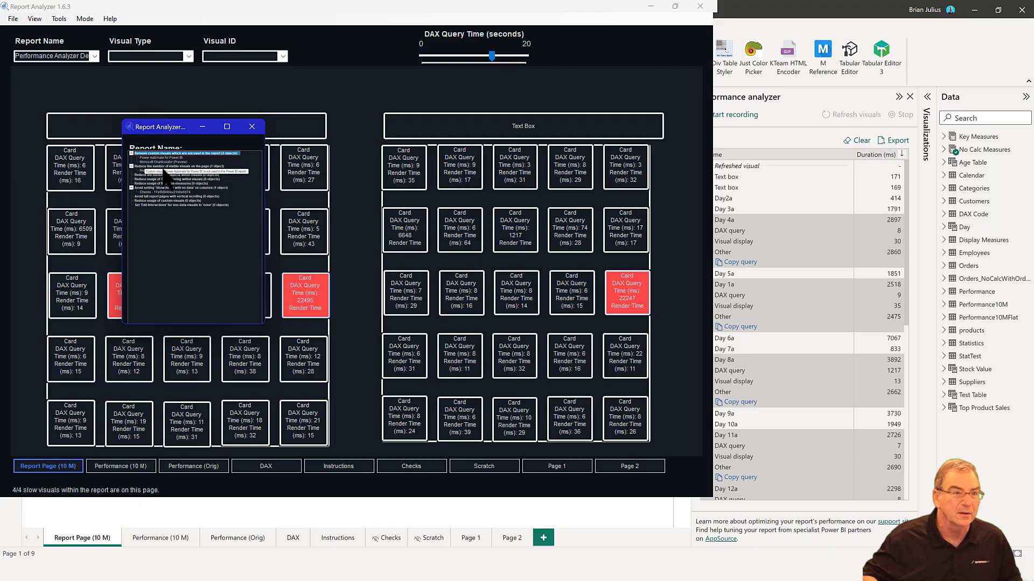
- Capture the recommendations window with Snagit and open it in Snagit Editor
key(Print)
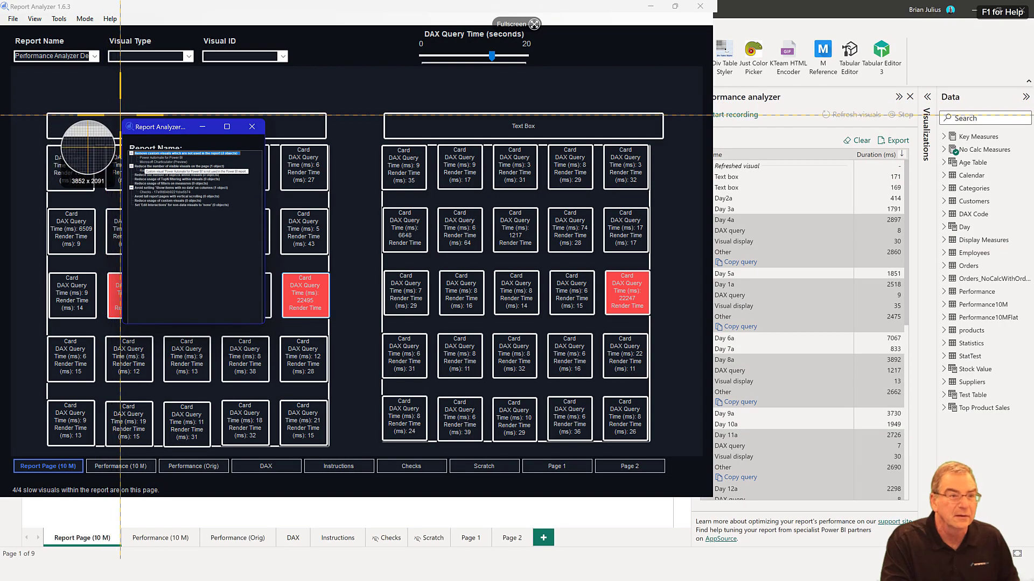
drag(120, 114, 268, 317)
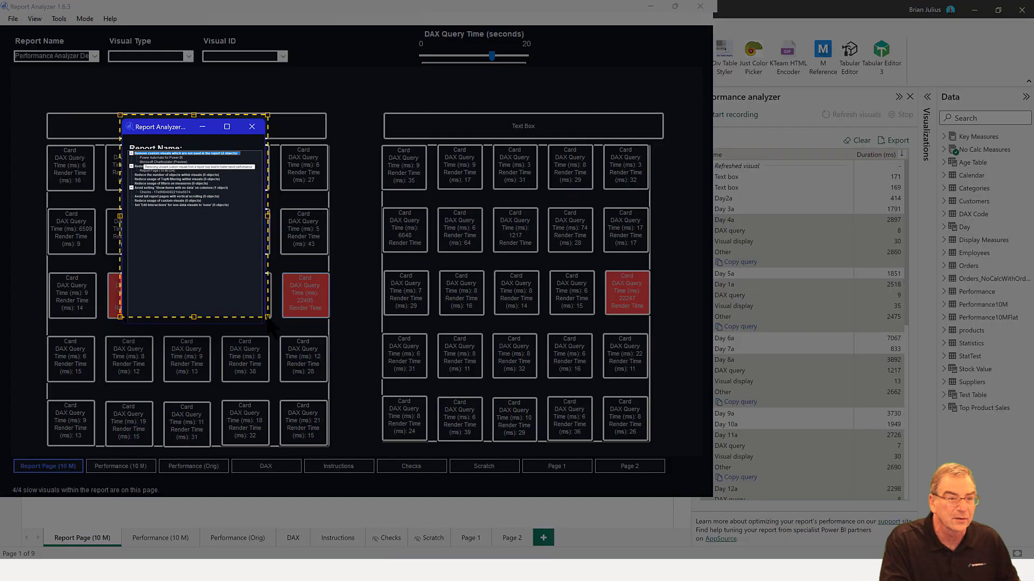
click(81, 341)
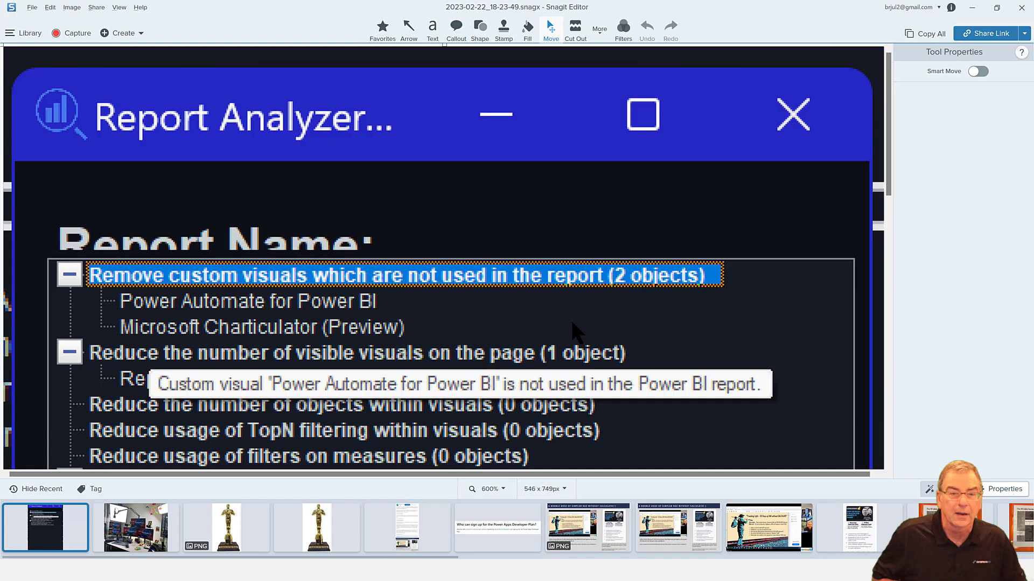
- Scroll through the captured recommendations list down to the unused 'Power Automate for Power BI' note
scroll(642, 320, down, 2)
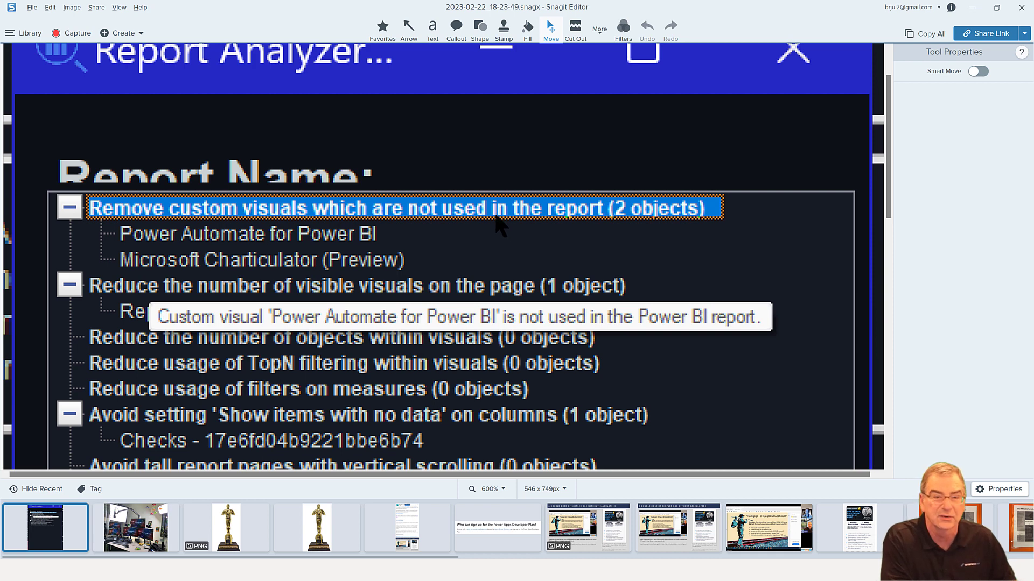
scroll(474, 242, down, 3)
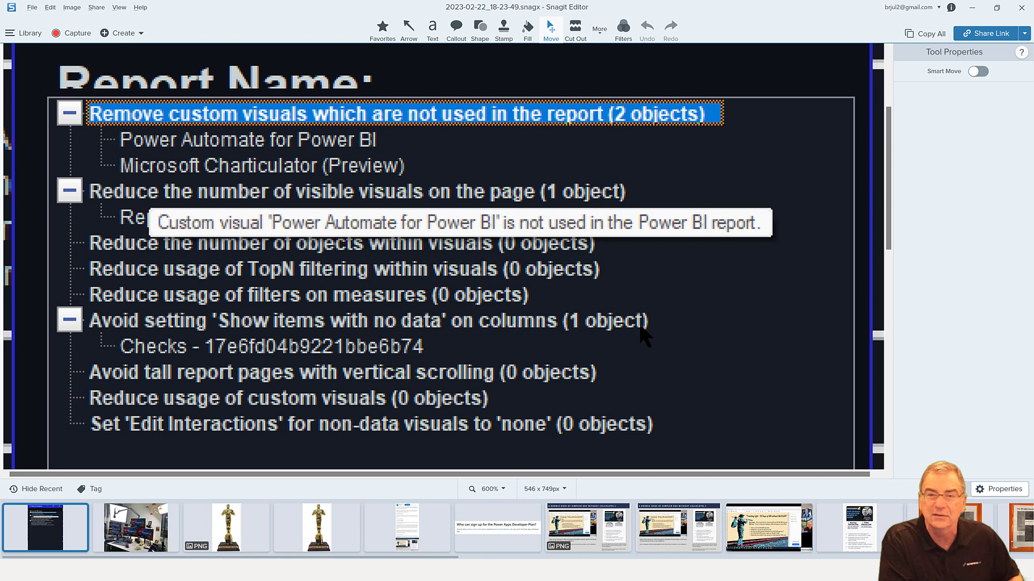
scroll(640, 327, down, 1)
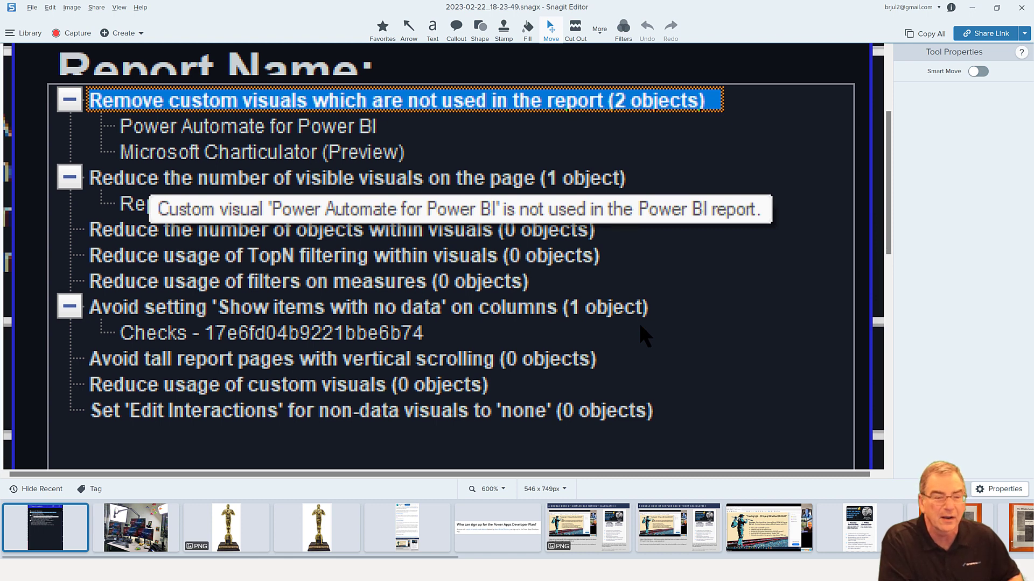
scroll(638, 320, down, 2)
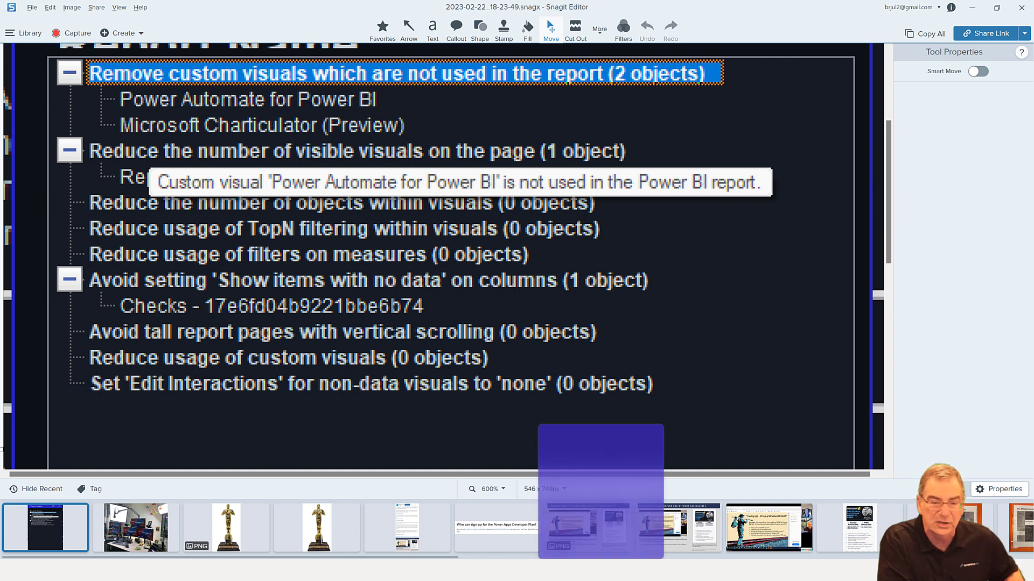
mouse_move(553, 580)
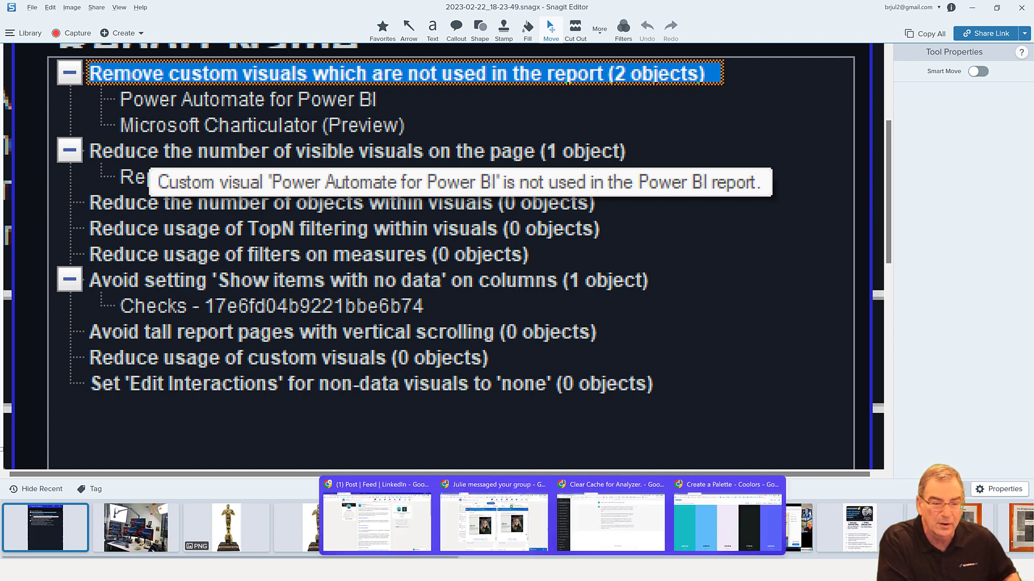
- Switch back to the 25 Days of DAX report in Power BI Desktop
click(404, 515)
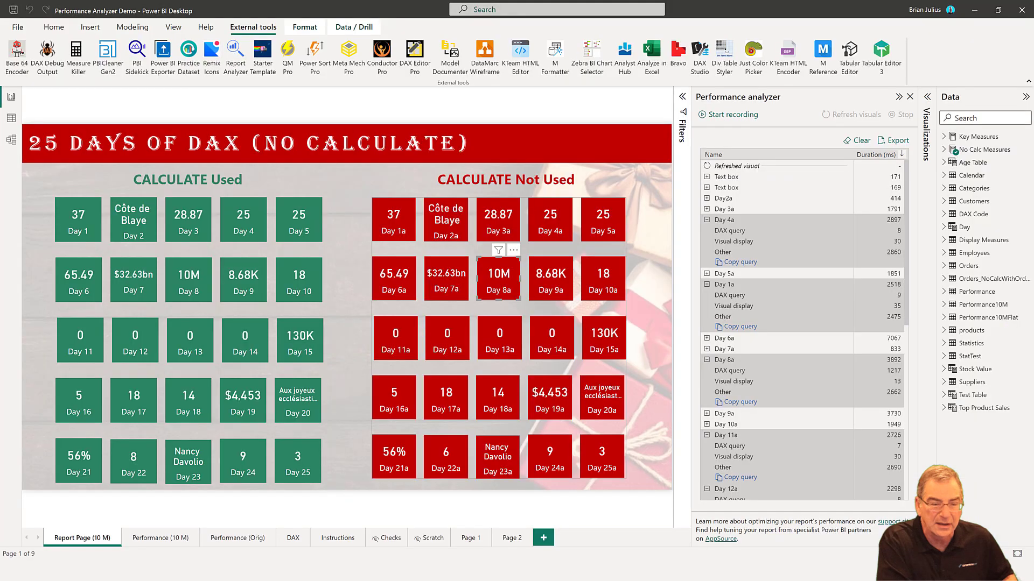